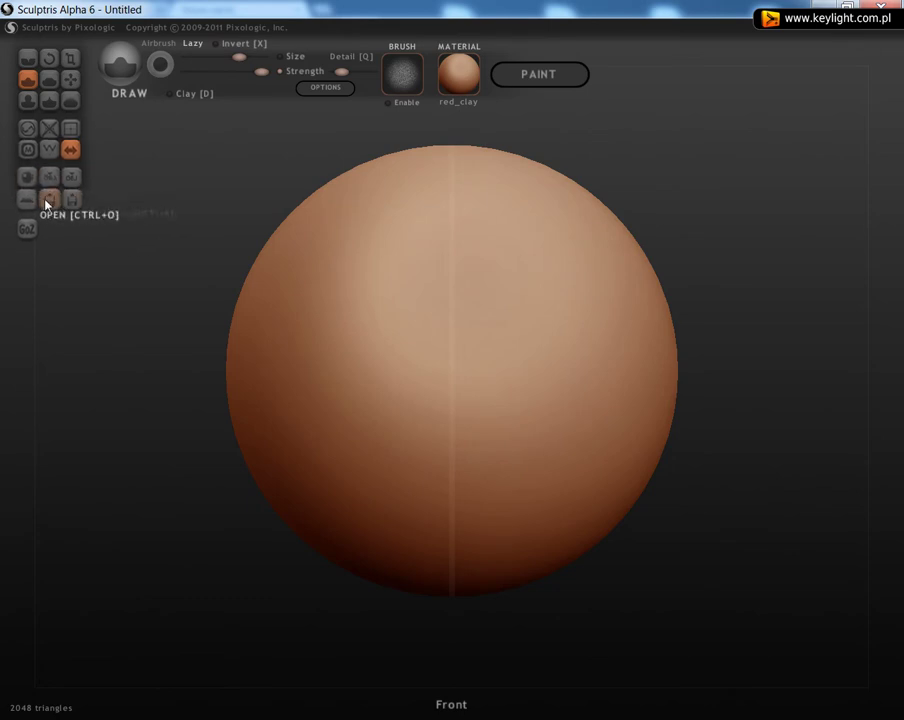
Step: Open the Ogre2_detale2.sc1 model from the models folder as a new scene
{"action": "left_click", "coordinate": [46, 204]}
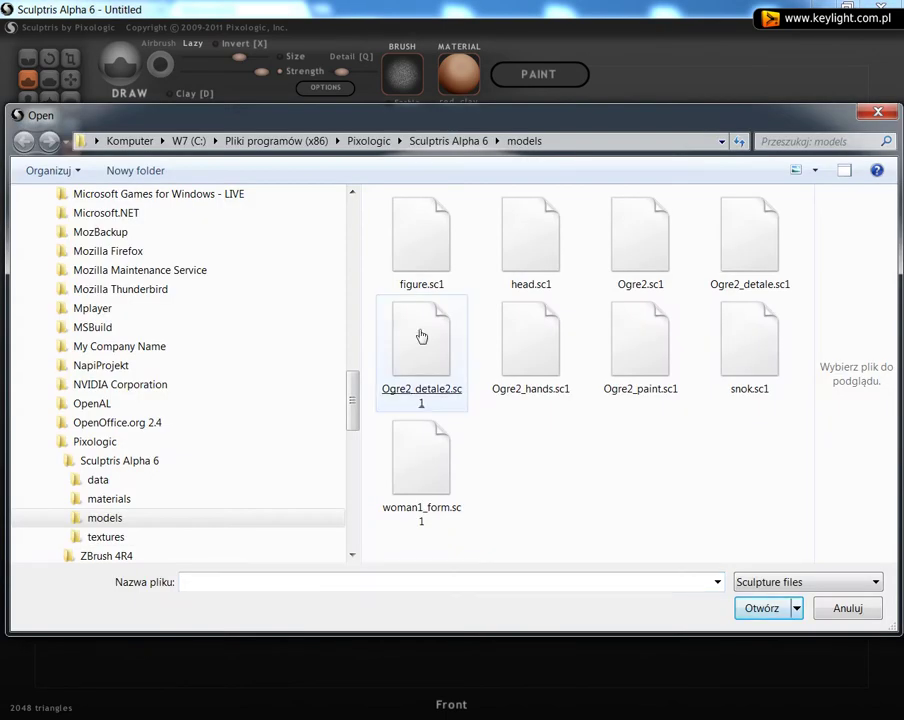
{"action": "left_click", "coordinate": [421, 336]}
{"action": "left_click", "coordinate": [762, 610]}
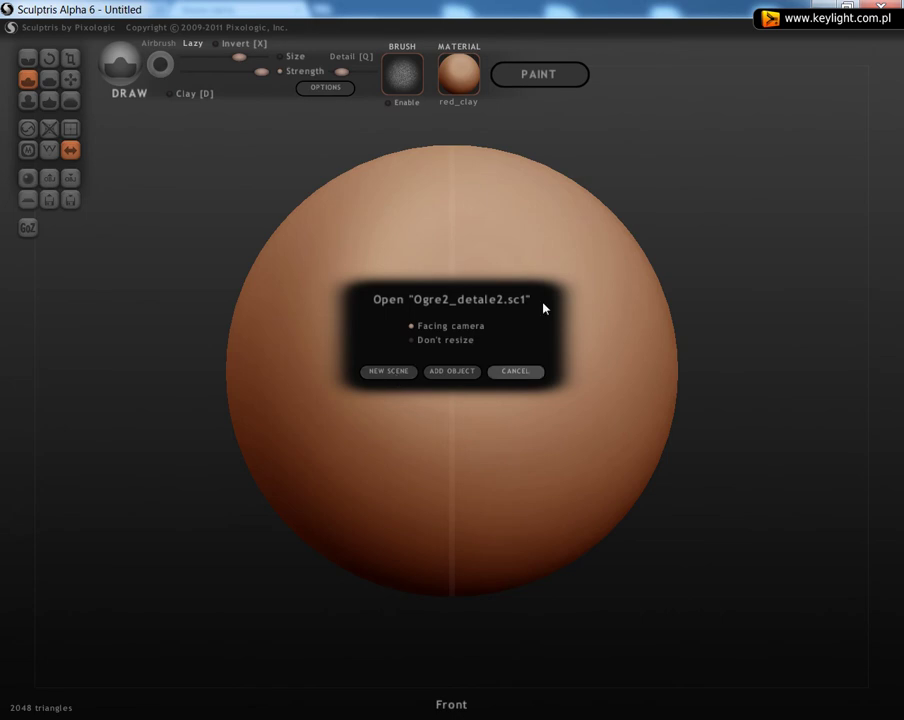
{"action": "left_click", "coordinate": [385, 372]}
Step: Turn on the wireframe display for the ogre model, viewed from its side
{"action": "right_click_drag", "start_coordinate": [647, 461], "coordinate": [595, 436]}
{"action": "mouse_move", "coordinate": [618, 513]}
{"action": "right_mouse_down"}
{"action": "mouse_move", "coordinate": [528, 378]}
{"action": "mouse_move", "coordinate": [544, 398]}
{"action": "mouse_move", "coordinate": [389, 295]}
{"action": "mouse_move", "coordinate": [502, 335]}
{"action": "mouse_move", "coordinate": [395, 336]}
{"action": "mouse_move", "coordinate": [591, 345]}
{"action": "right_mouse_up"}
{"action": "key", "text": "w"}
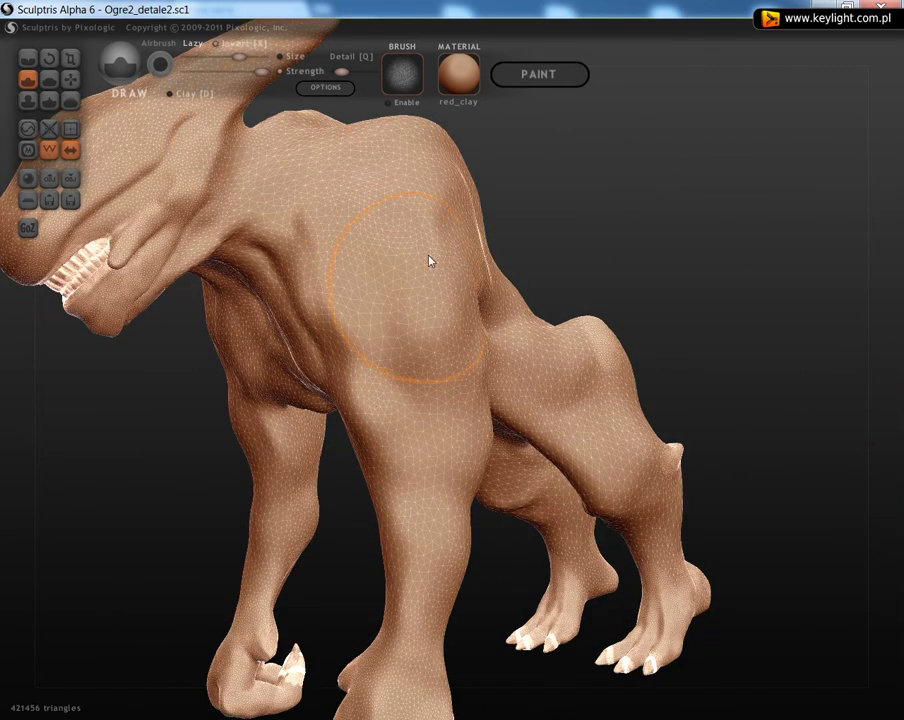
{"action": "left_click", "coordinate": [45, 153]}
{"action": "left_click", "coordinate": [47, 155]}
{"action": "left_click", "coordinate": [47, 155]}
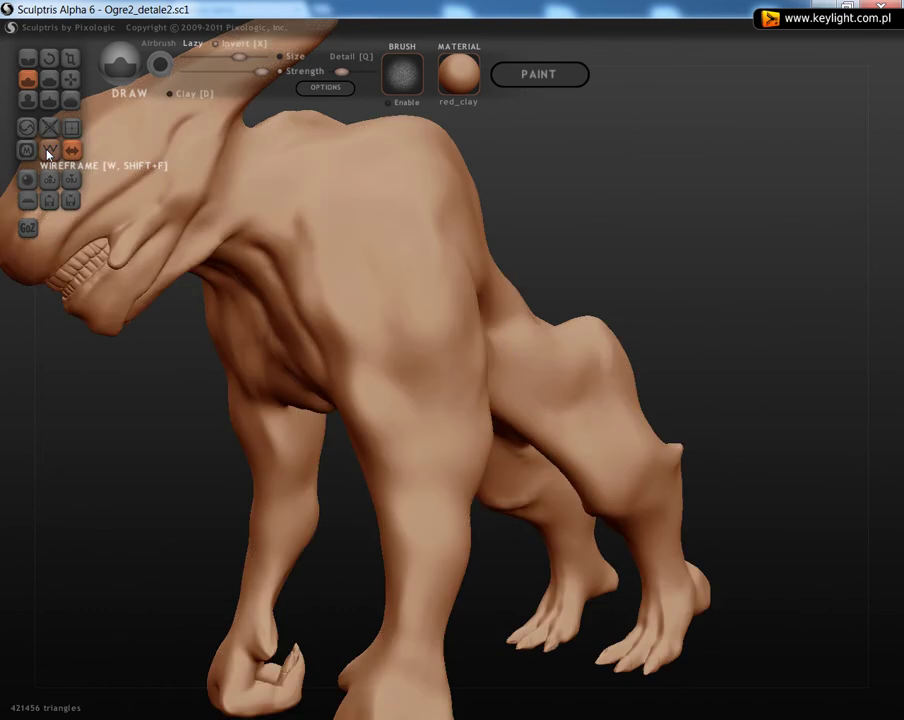
{"action": "key", "text": "w"}
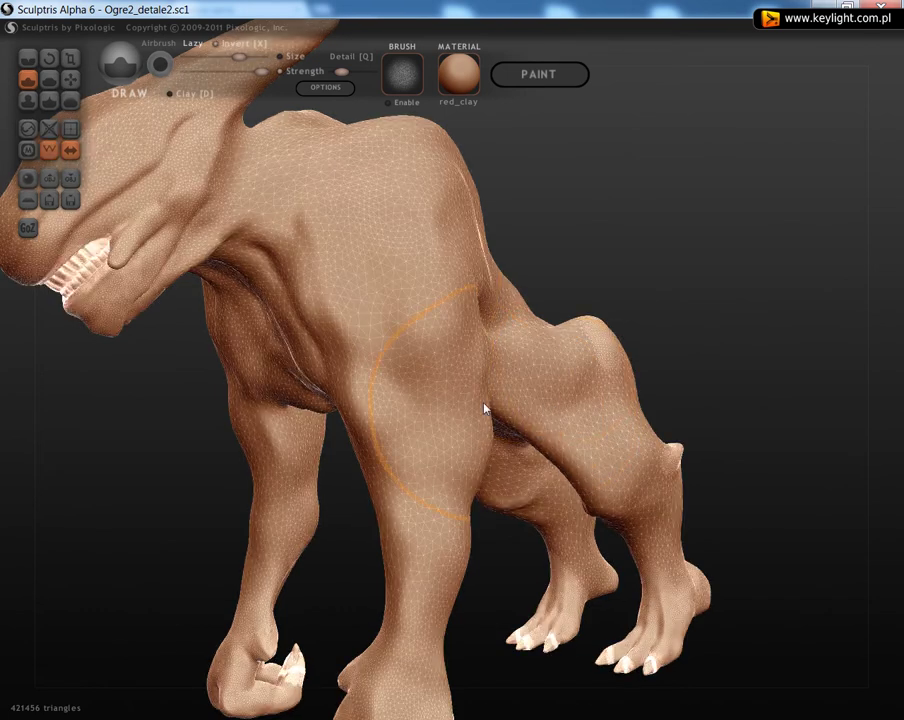
Step: Examine the triangle density of the ogre's head, shoulders, arms and back legs from several angles
{"action": "scroll", "coordinate": [480, 406], "scroll_direction": "up", "scroll_amount": 3}
{"action": "mouse_move", "coordinate": [386, 450]}
{"action": "right_mouse_down"}
{"action": "mouse_move", "coordinate": [534, 460]}
{"action": "mouse_move", "coordinate": [466, 386]}
{"action": "right_mouse_up"}
{"action": "mouse_move", "coordinate": [222, 250]}
{"action": "right_mouse_down"}
{"action": "mouse_move", "coordinate": [646, 466]}
{"action": "mouse_move", "coordinate": [622, 360]}
{"action": "mouse_move", "coordinate": [531, 399]}
{"action": "mouse_move", "coordinate": [555, 242]}
{"action": "mouse_move", "coordinate": [599, 299]}
{"action": "mouse_move", "coordinate": [638, 311]}
{"action": "mouse_move", "coordinate": [680, 296]}
{"action": "mouse_move", "coordinate": [650, 301]}
{"action": "mouse_move", "coordinate": [393, 436]}
{"action": "mouse_move", "coordinate": [513, 347]}
{"action": "mouse_move", "coordinate": [606, 398]}
{"action": "mouse_move", "coordinate": [640, 396]}
{"action": "mouse_move", "coordinate": [563, 448]}
{"action": "mouse_move", "coordinate": [440, 452]}
{"action": "right_mouse_up"}
{"action": "right_click_drag", "start_coordinate": [678, 472], "coordinate": [521, 387]}
{"action": "mouse_move", "coordinate": [328, 372]}
{"action": "right_mouse_down"}
{"action": "mouse_move", "coordinate": [353, 303]}
{"action": "mouse_move", "coordinate": [372, 372]}
{"action": "mouse_move", "coordinate": [551, 390]}
{"action": "mouse_move", "coordinate": [331, 383]}
{"action": "mouse_move", "coordinate": [468, 419]}
{"action": "right_mouse_up"}
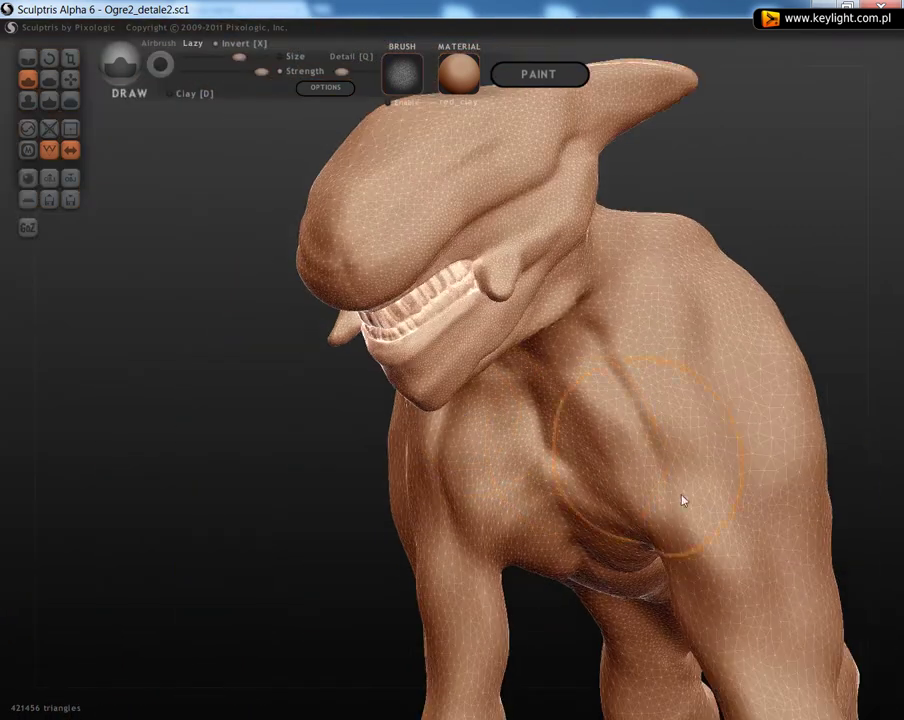
{"action": "mouse_move", "coordinate": [712, 515]}
{"action": "right_mouse_down"}
{"action": "mouse_move", "coordinate": [539, 373]}
{"action": "mouse_move", "coordinate": [627, 453]}
{"action": "mouse_move", "coordinate": [580, 448]}
{"action": "right_mouse_up"}
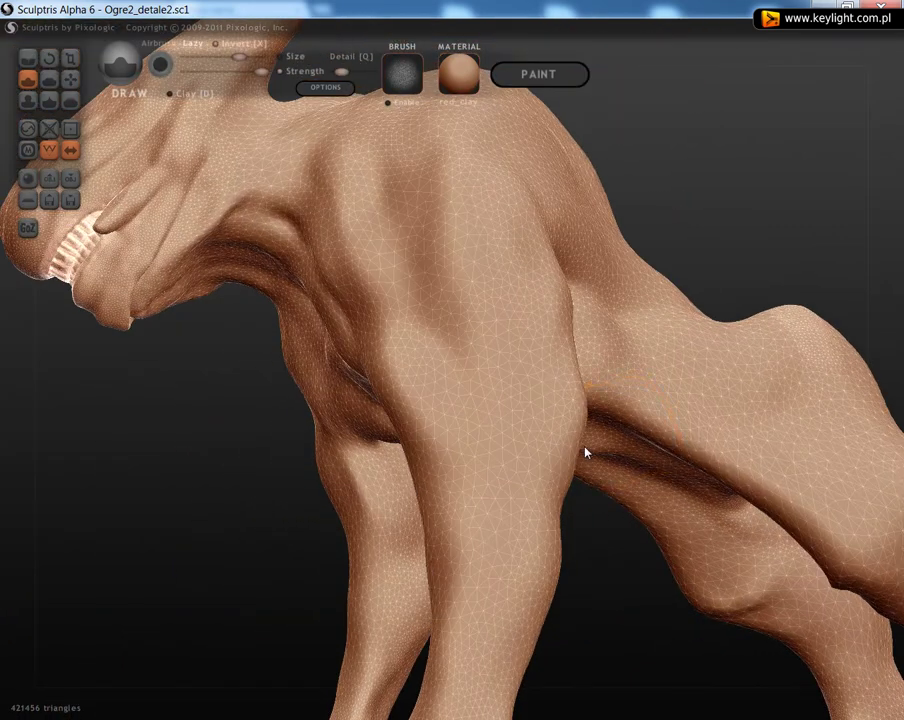
{"action": "right_click_drag", "start_coordinate": [436, 410], "coordinate": [505, 456]}
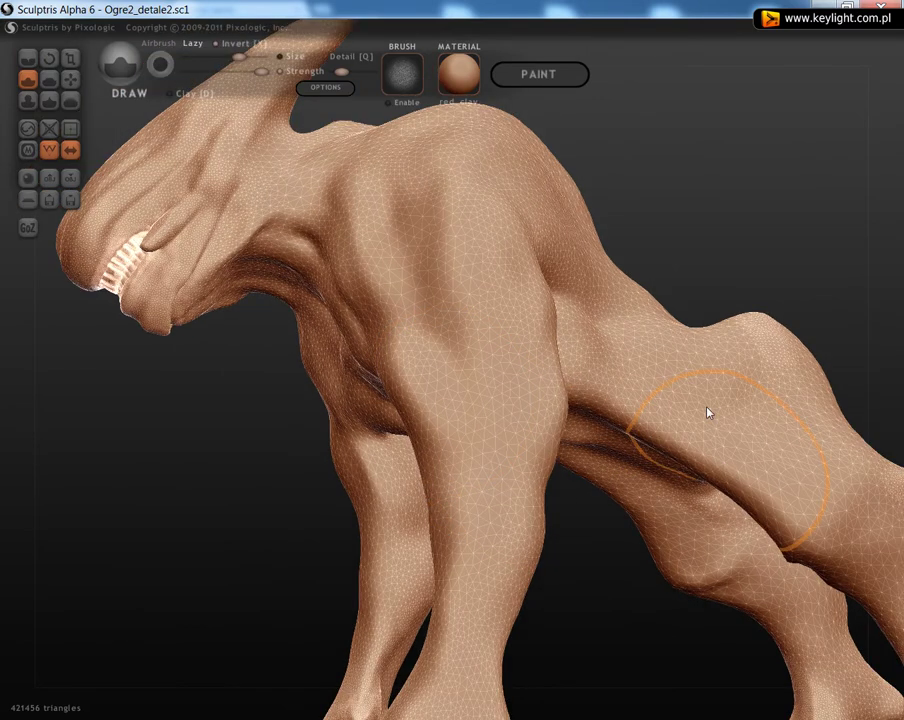
{"action": "mouse_move", "coordinate": [758, 480]}
{"action": "right_mouse_down"}
{"action": "mouse_move", "coordinate": [472, 318]}
{"action": "mouse_move", "coordinate": [628, 372]}
{"action": "mouse_move", "coordinate": [668, 428]}
{"action": "mouse_move", "coordinate": [694, 440]}
{"action": "mouse_move", "coordinate": [666, 434]}
{"action": "right_mouse_up"}
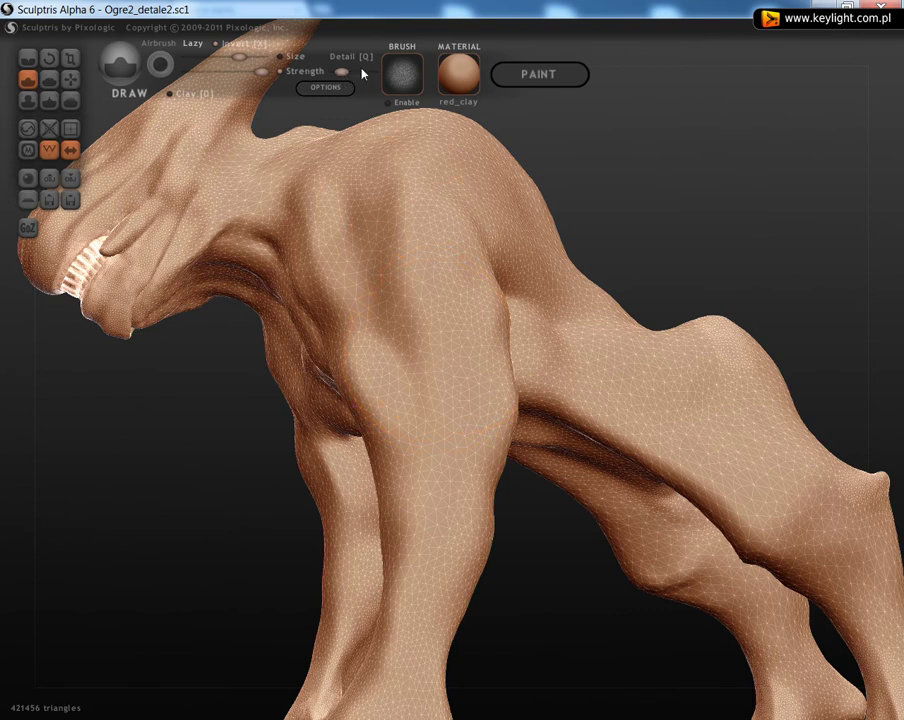
{"action": "mouse_move", "coordinate": [563, 375]}
{"action": "right_mouse_down"}
{"action": "mouse_move", "coordinate": [541, 420]}
{"action": "mouse_move", "coordinate": [538, 468]}
{"action": "mouse_move", "coordinate": [652, 430]}
{"action": "mouse_move", "coordinate": [490, 354]}
{"action": "mouse_move", "coordinate": [464, 371]}
{"action": "right_mouse_up"}
{"action": "scroll", "coordinate": [490, 355], "scroll_direction": "down", "scroll_amount": 3}
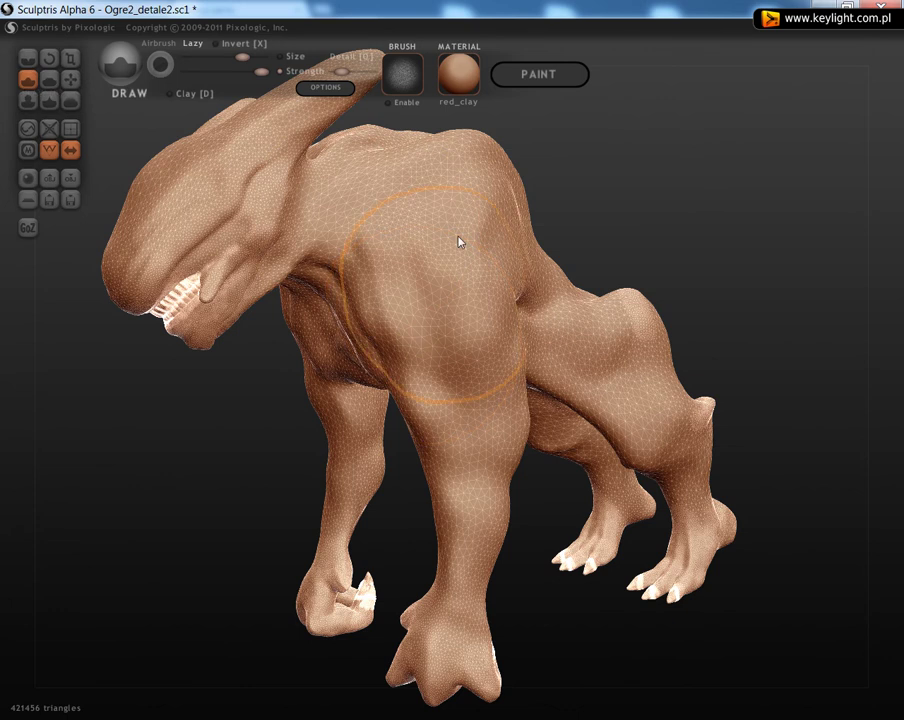
Step: Try broad Draw strokes with a large brush over the ogre's shoulder and upper arm
{"action": "mouse_move", "coordinate": [483, 274]}
{"action": "left_mouse_down"}
{"action": "mouse_move", "coordinate": [521, 268]}
{"action": "mouse_move", "coordinate": [533, 278]}
{"action": "left_mouse_up"}
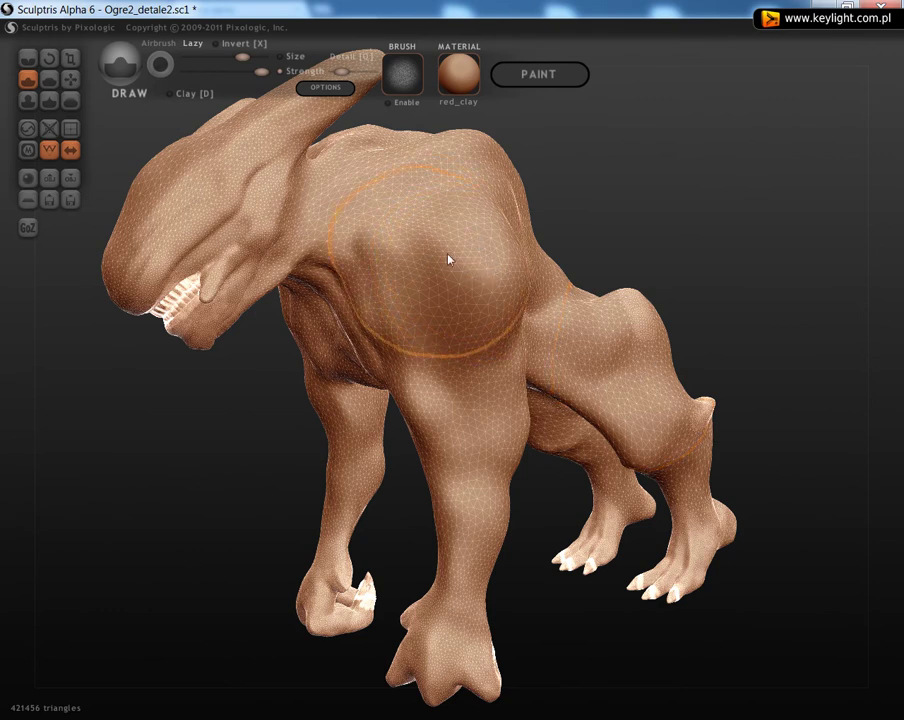
{"action": "left_click", "coordinate": [583, 297]}
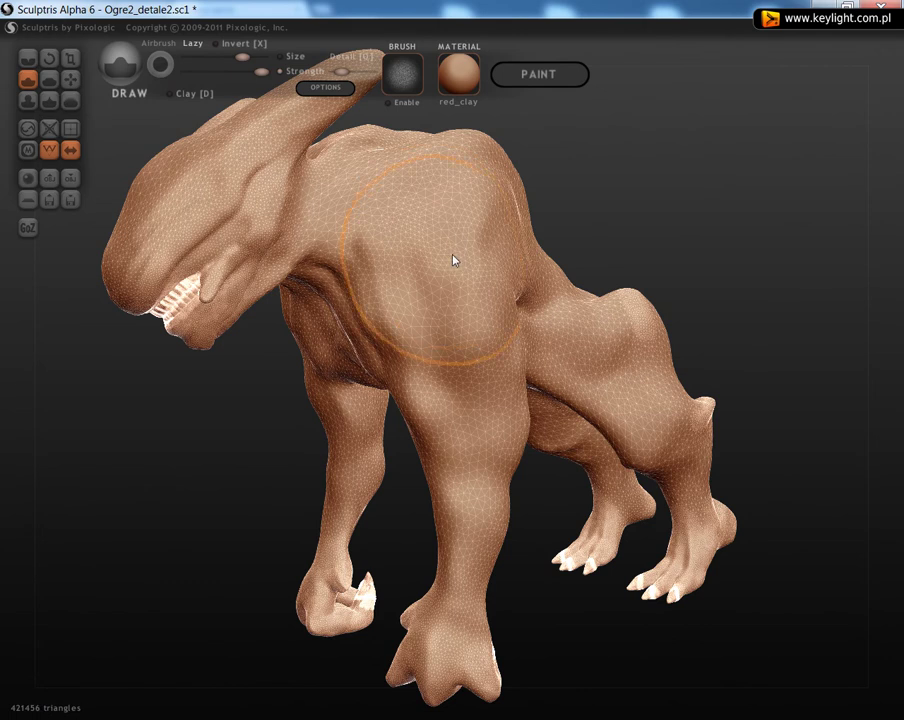
{"action": "mouse_move", "coordinate": [490, 260]}
{"action": "left_mouse_down"}
{"action": "mouse_move", "coordinate": [510, 255]}
{"action": "mouse_move", "coordinate": [398, 457]}
{"action": "left_mouse_up"}
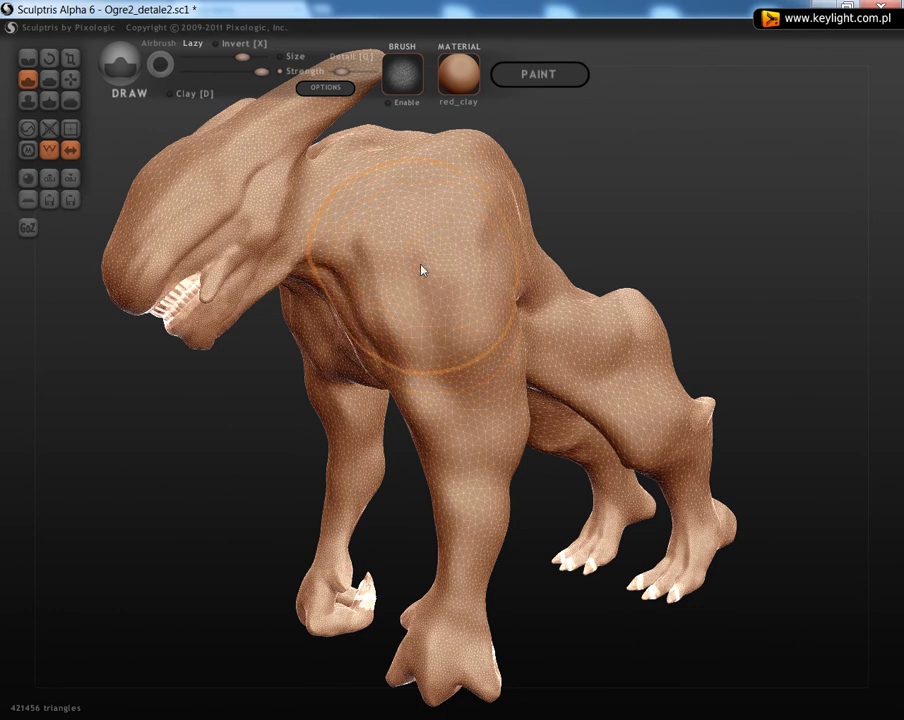
{"action": "scroll", "coordinate": [421, 270], "scroll_direction": "up", "scroll_amount": 1, "text": "ctrl"}
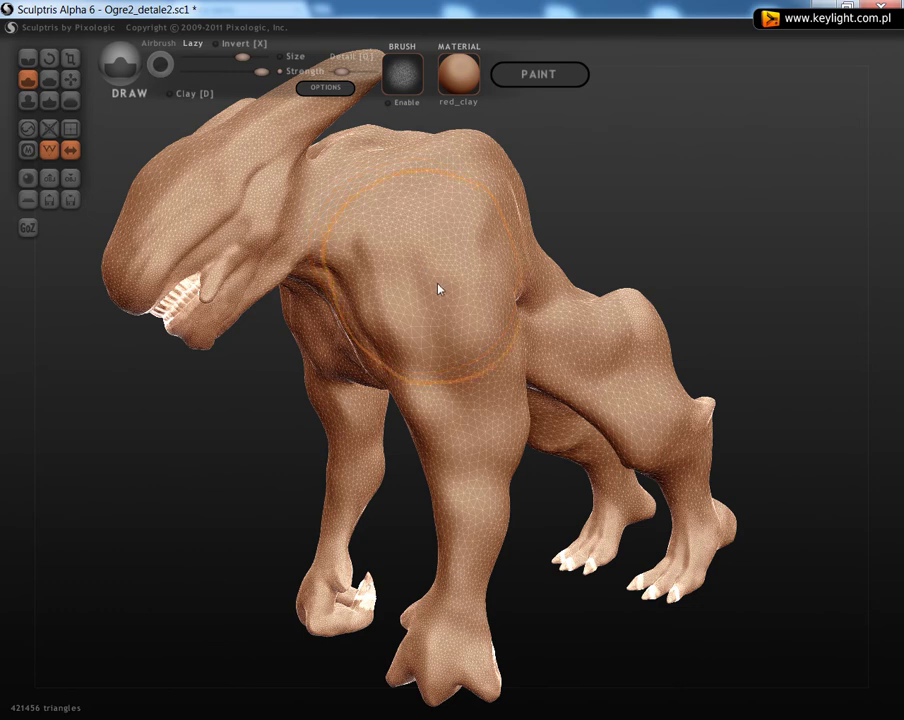
Step: Reduce the brush size and draw long strokes along the ogre's front arm and behind its shoulder
{"action": "scroll", "coordinate": [439, 291], "scroll_direction": "down", "scroll_amount": 5}
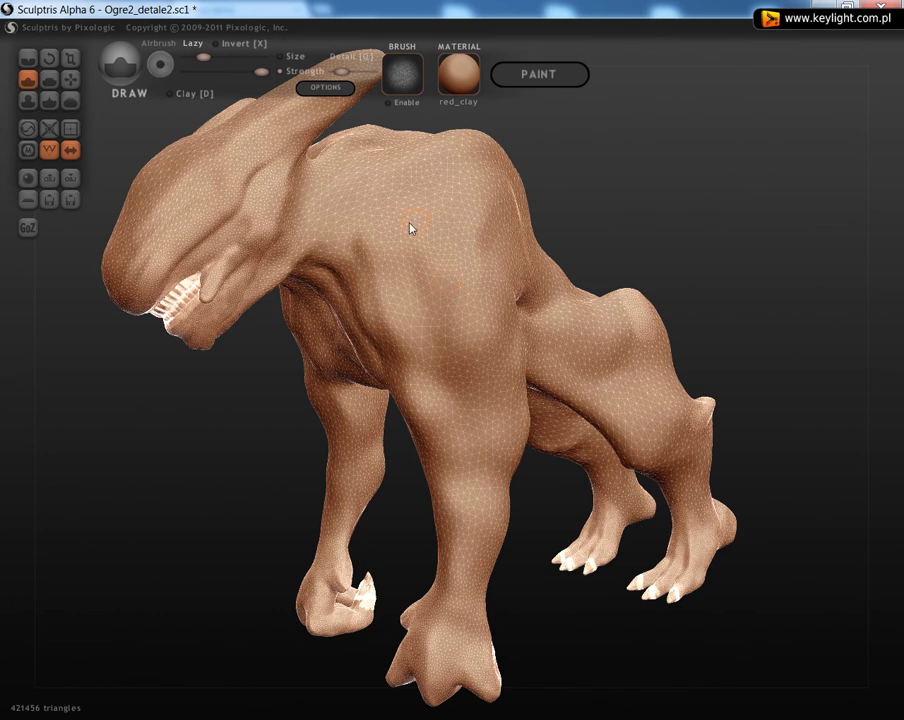
{"action": "mouse_move", "coordinate": [395, 220]}
{"action": "left_mouse_down"}
{"action": "mouse_move", "coordinate": [458, 418]}
{"action": "mouse_move", "coordinate": [460, 546]}
{"action": "mouse_move", "coordinate": [434, 632]}
{"action": "mouse_move", "coordinate": [437, 654]}
{"action": "mouse_move", "coordinate": [474, 644]}
{"action": "left_mouse_up"}
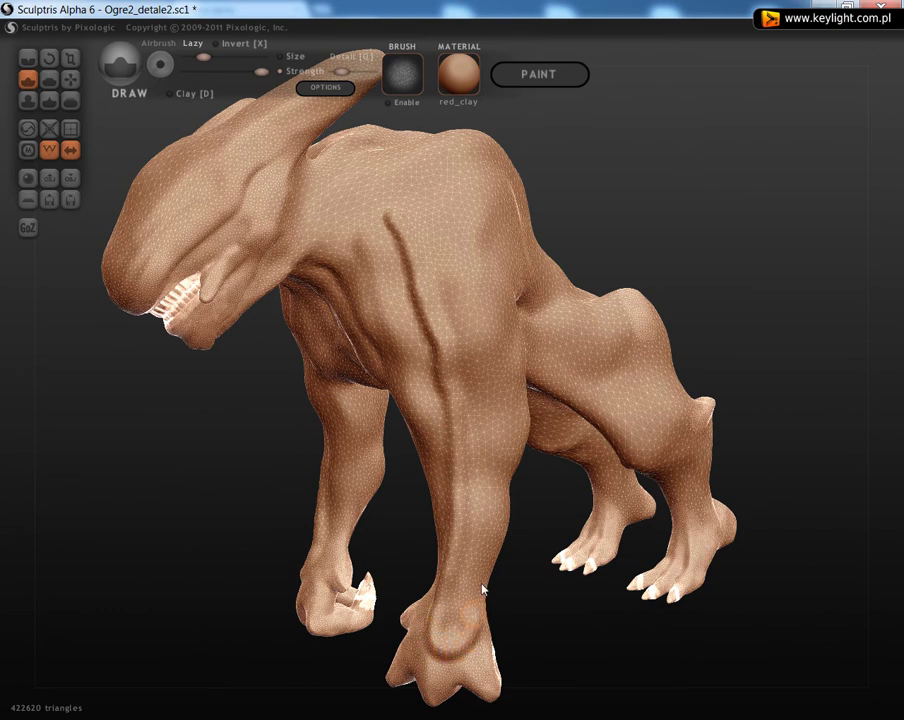
{"action": "mouse_move", "coordinate": [488, 538]}
{"action": "left_mouse_down"}
{"action": "mouse_move", "coordinate": [479, 342]}
{"action": "mouse_move", "coordinate": [424, 180]}
{"action": "left_mouse_up"}
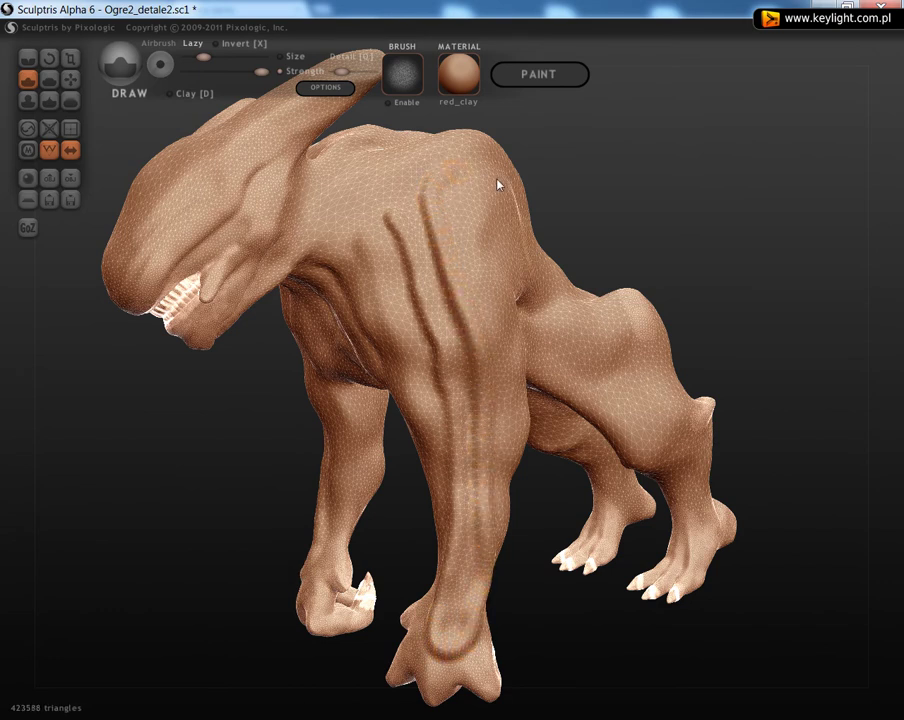
{"action": "mouse_move", "coordinate": [476, 241]}
{"action": "left_mouse_down"}
{"action": "mouse_move", "coordinate": [480, 274]}
{"action": "mouse_move", "coordinate": [531, 285]}
{"action": "left_mouse_up"}
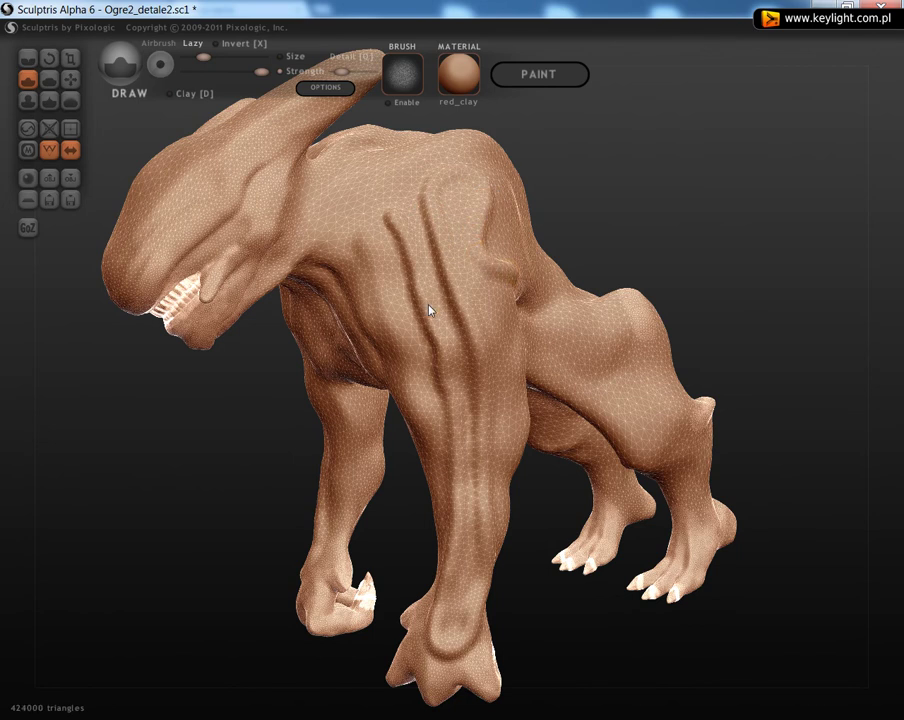
Step: Undo the small-brush strokes on the ogre's arm and shoulder
{"action": "key", "text": "ctrl+z"}
{"action": "key", "text": "ctrl+z"}
{"action": "key", "text": "ctrl+z"}
{"action": "key", "text": "ctrl+z"}
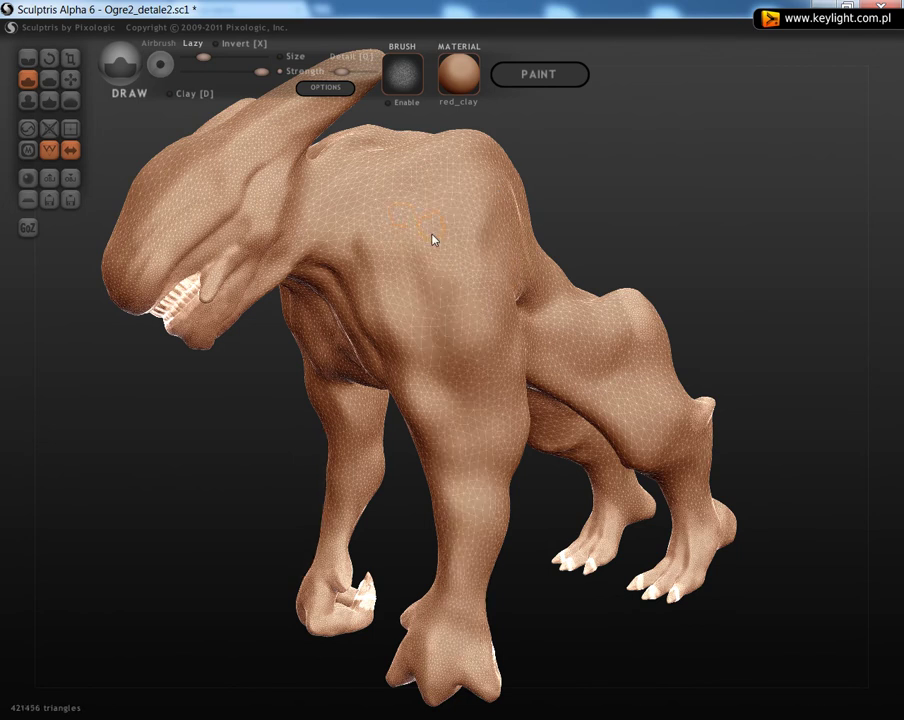
Step: Reduce the brush size further and draw a thin ridge from the shoulder down to the wrist and back up the forearm
{"action": "key", "text": "bracketleft"}
{"action": "mouse_move", "coordinate": [391, 198]}
{"action": "left_mouse_down"}
{"action": "mouse_move", "coordinate": [395, 254]}
{"action": "mouse_move", "coordinate": [418, 312]}
{"action": "left_mouse_up"}
{"action": "mouse_move", "coordinate": [419, 359]}
{"action": "left_mouse_down"}
{"action": "mouse_move", "coordinate": [464, 396]}
{"action": "mouse_move", "coordinate": [478, 431]}
{"action": "mouse_move", "coordinate": [456, 623]}
{"action": "left_mouse_up"}
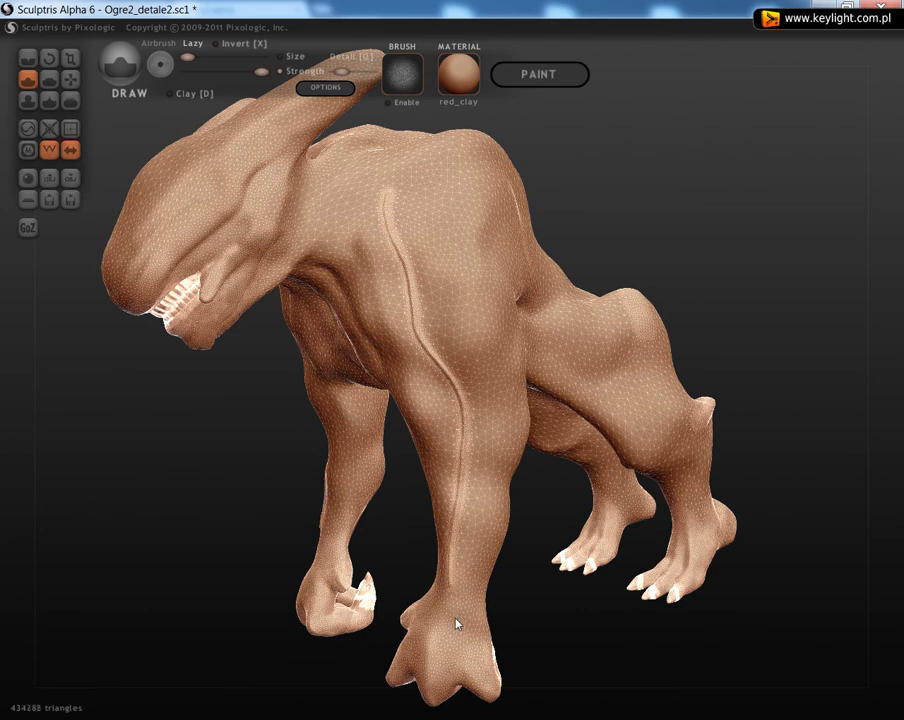
{"action": "left_click_drag", "start_coordinate": [485, 490], "coordinate": [484, 515]}
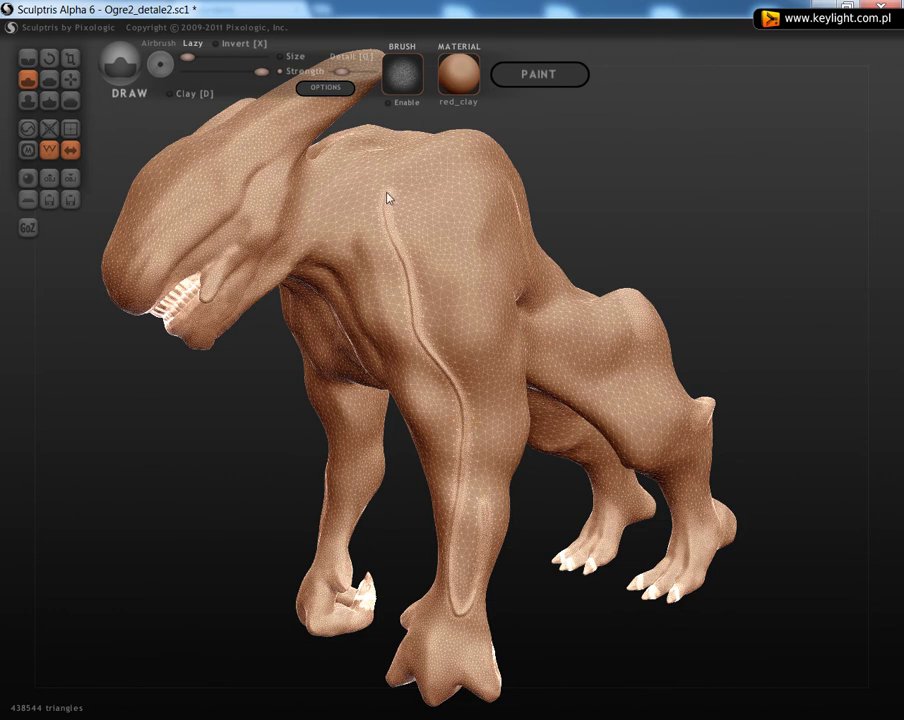
Step: Examine the wireframe density along the thin ridge on the arm, close up and from a distance
{"action": "scroll", "coordinate": [403, 279], "scroll_direction": "up", "scroll_amount": 5}
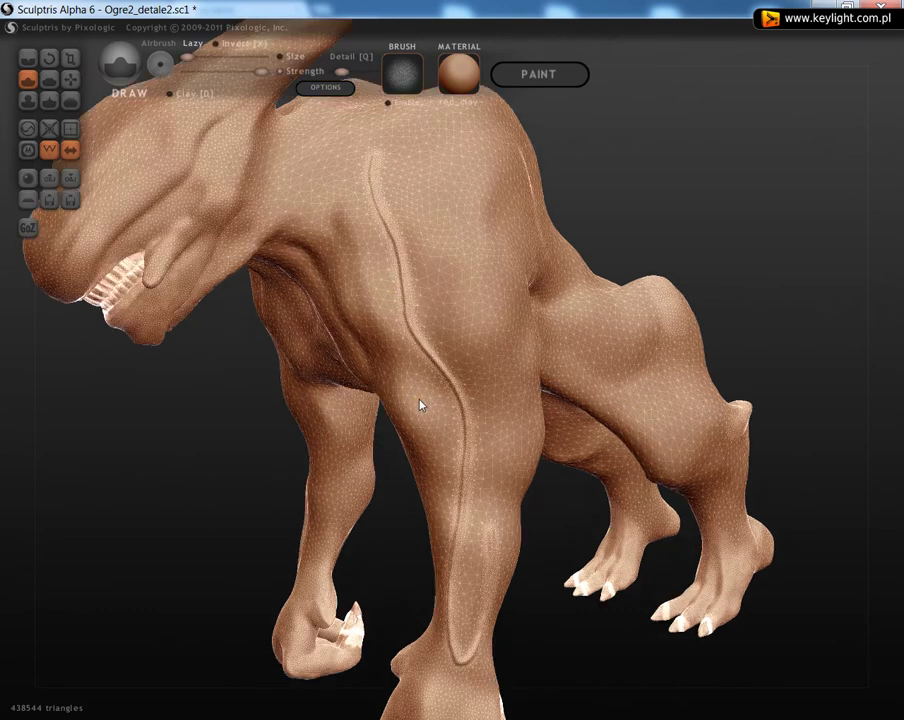
{"action": "scroll", "coordinate": [460, 448], "scroll_direction": "up", "scroll_amount": 8}
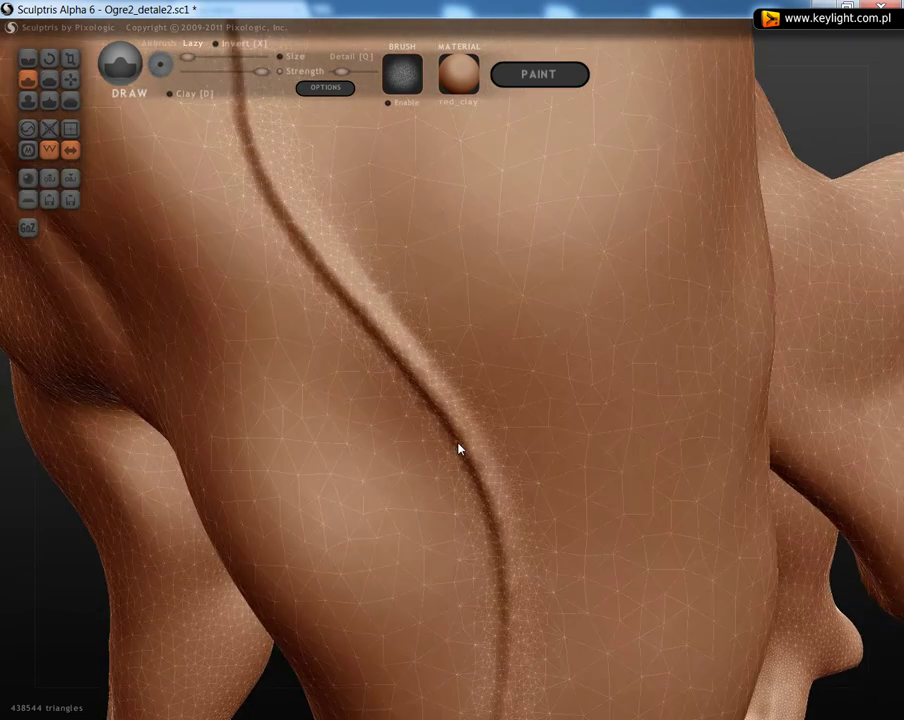
{"action": "scroll", "coordinate": [493, 529], "scroll_direction": "up", "scroll_amount": 4}
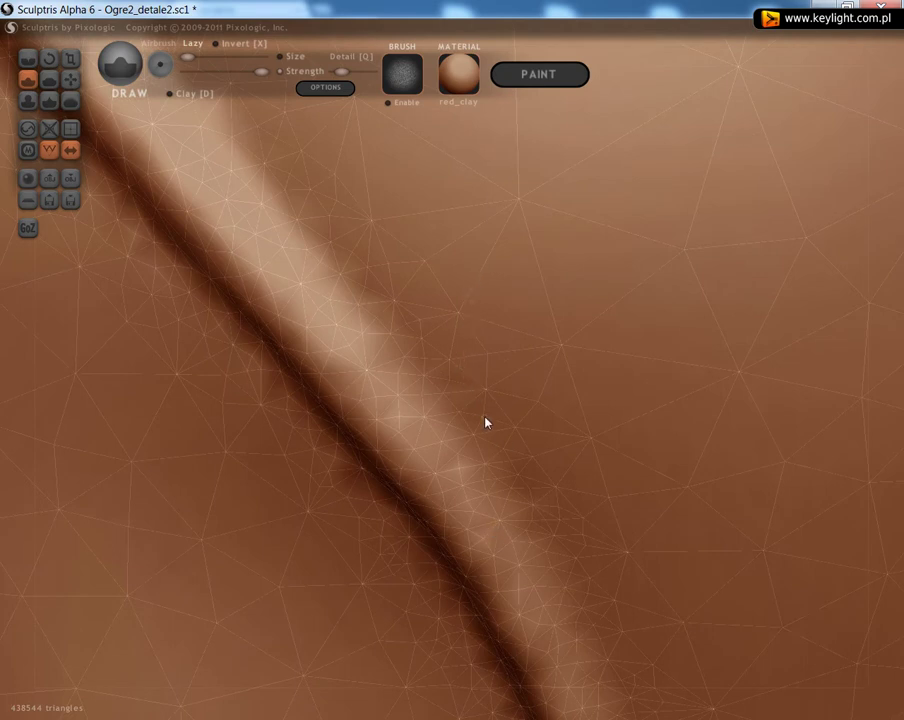
{"action": "scroll", "coordinate": [486, 423], "scroll_direction": "up", "scroll_amount": 2}
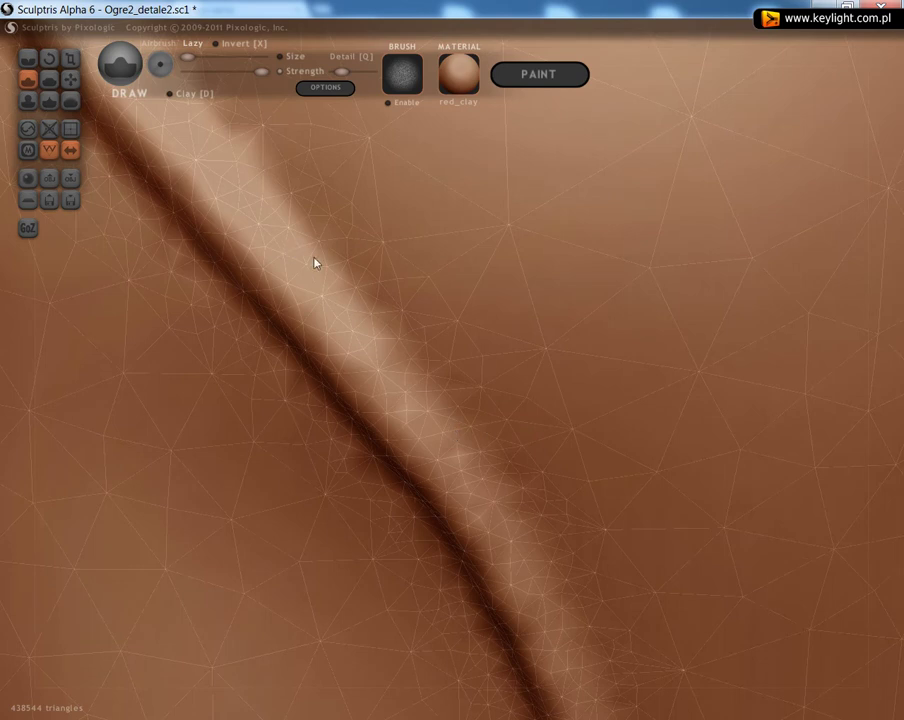
{"action": "scroll", "coordinate": [402, 356], "scroll_direction": "down", "scroll_amount": 5}
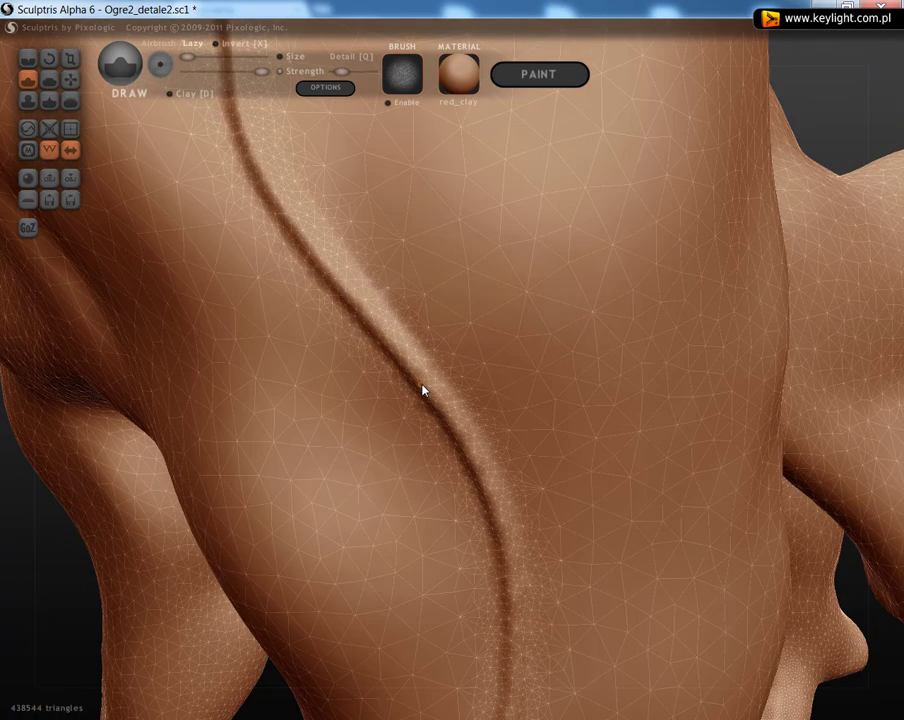
{"action": "scroll", "coordinate": [423, 395], "scroll_direction": "up", "scroll_amount": 3}
{"action": "scroll", "coordinate": [423, 417], "scroll_direction": "down", "scroll_amount": 6}
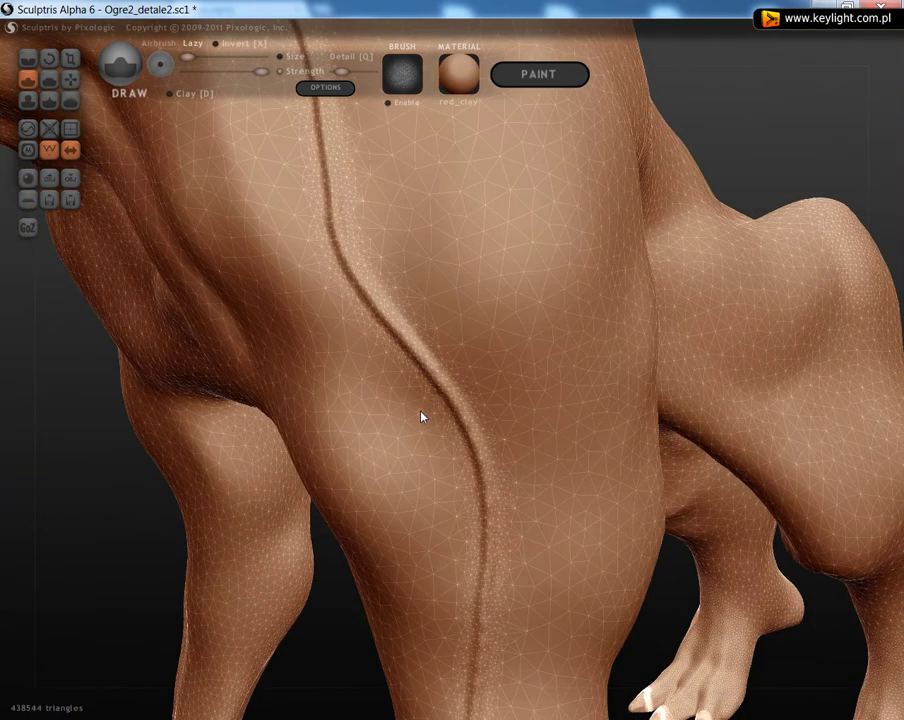
{"action": "scroll", "coordinate": [421, 417], "scroll_direction": "up", "scroll_amount": 3}
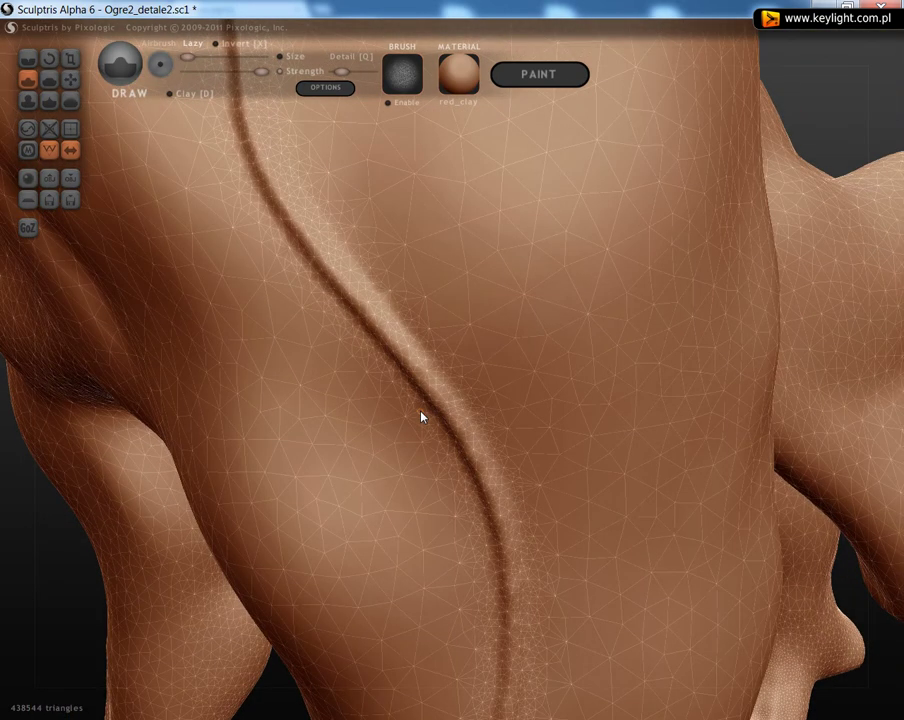
{"action": "scroll", "coordinate": [421, 417], "scroll_direction": "down", "scroll_amount": 2}
{"action": "scroll", "coordinate": [421, 417], "scroll_direction": "down", "scroll_amount": 3}
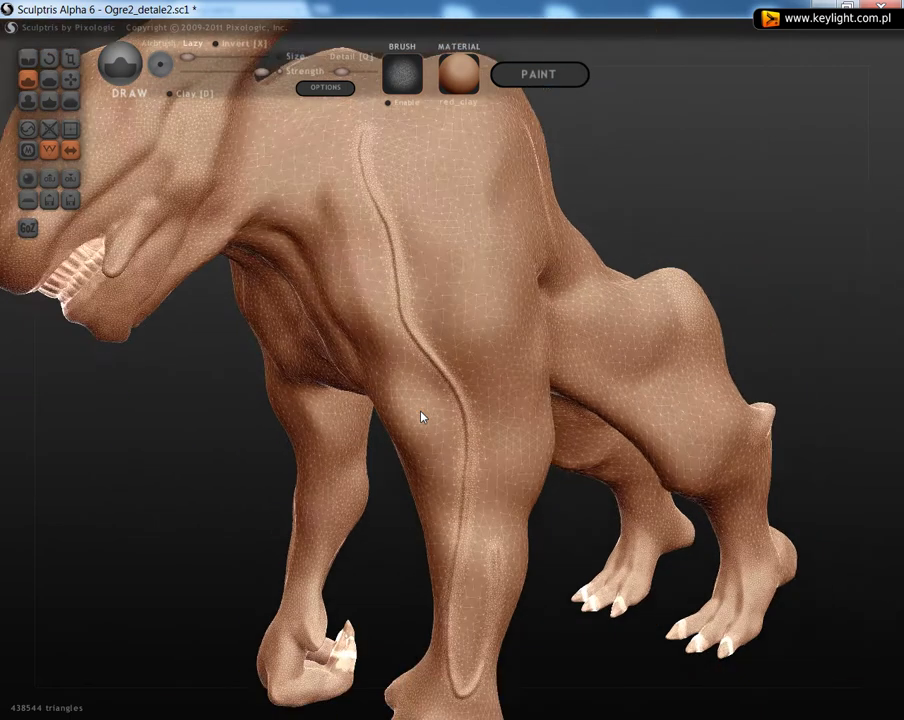
{"action": "scroll", "coordinate": [421, 417], "scroll_direction": "up", "scroll_amount": 4}
{"action": "scroll", "coordinate": [421, 417], "scroll_direction": "down", "scroll_amount": 1}
{"action": "scroll", "coordinate": [419, 415], "scroll_direction": "down", "scroll_amount": 4}
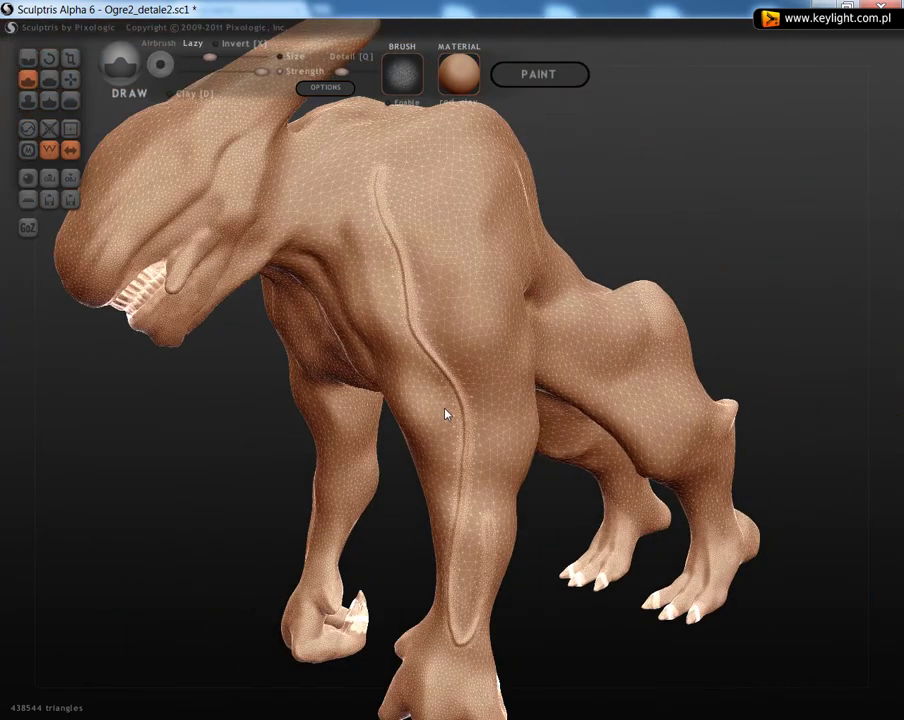
Step: Enlarge the brush and undo the thin ridge strokes on the arm
{"action": "left_click_drag", "start_coordinate": [368, 323], "coordinate": [346, 350]}
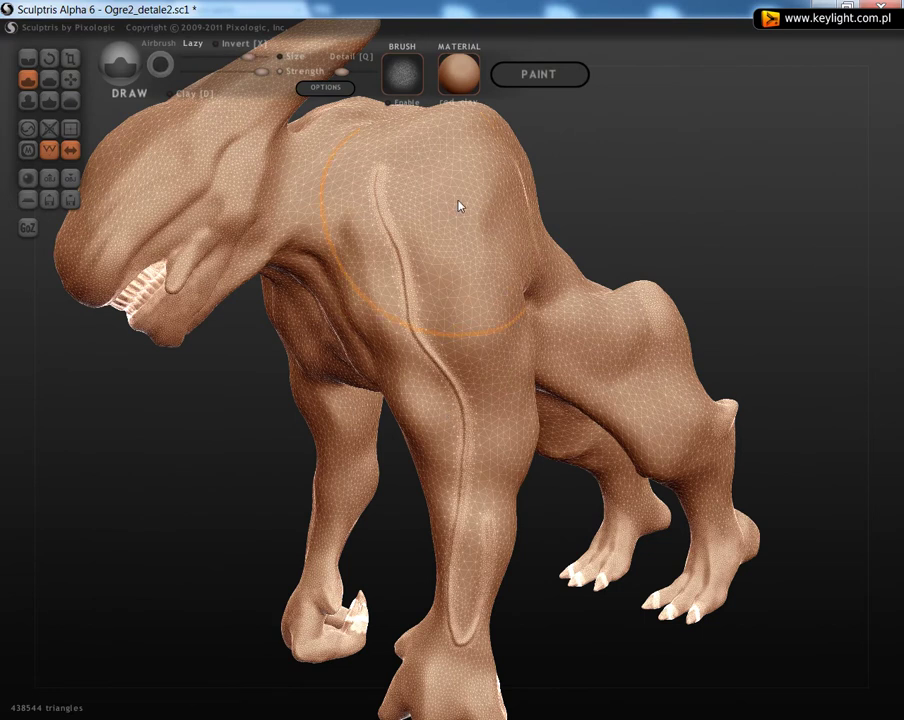
{"action": "key", "text": "ctrl+z"}
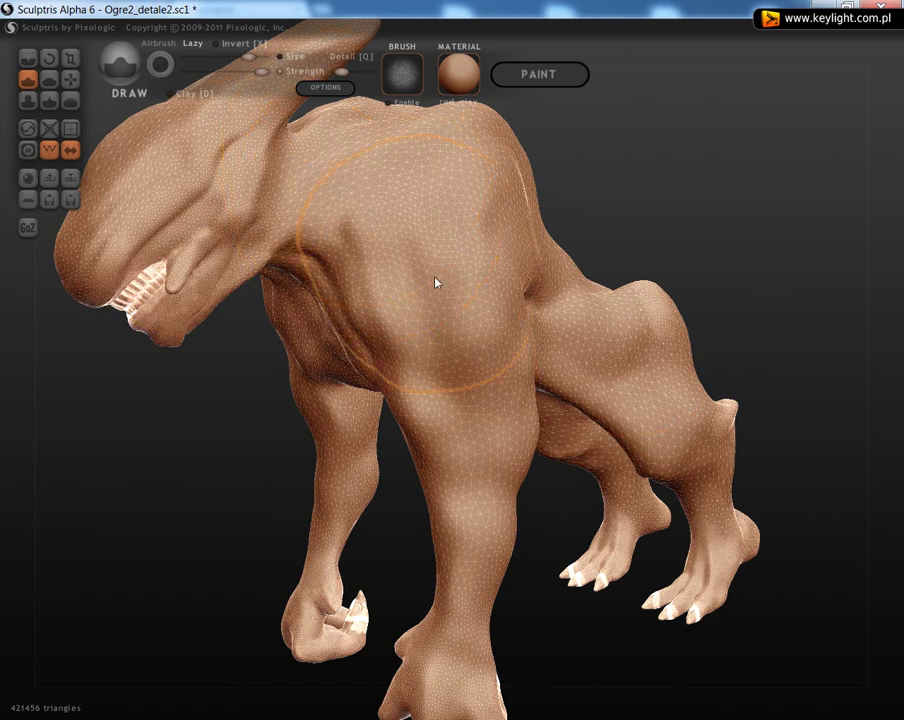
Step: Sculpt a rounded bulge on the ogre's upper arm at close range with the Draw tool
{"action": "scroll", "coordinate": [420, 262], "scroll_direction": "up", "scroll_amount": 4}
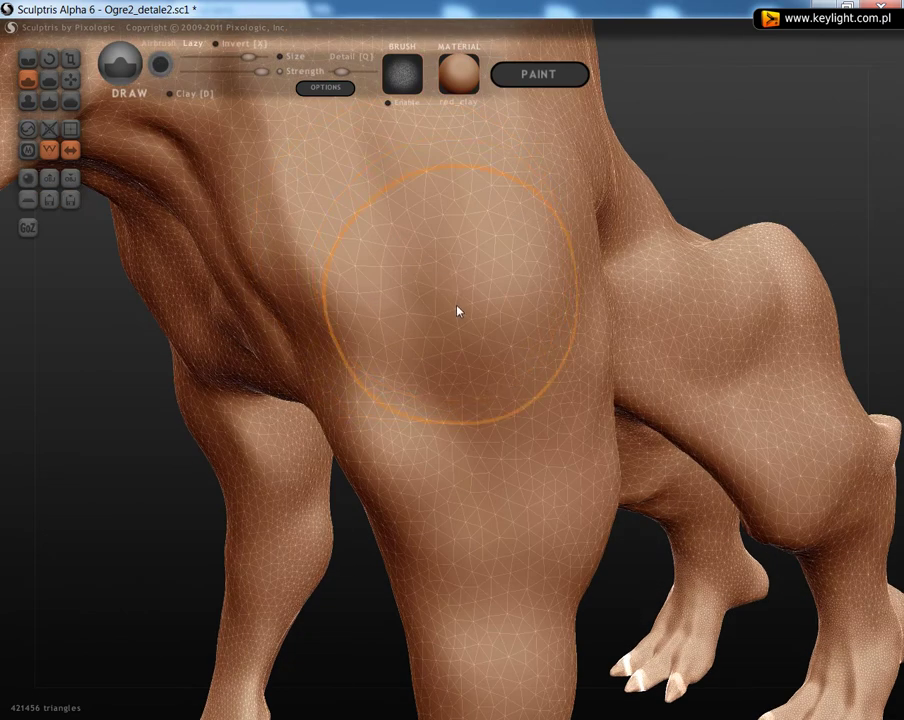
{"action": "scroll", "coordinate": [456, 310], "scroll_direction": "up", "scroll_amount": 2}
{"action": "scroll", "coordinate": [466, 322], "scroll_direction": "up", "scroll_amount": 2}
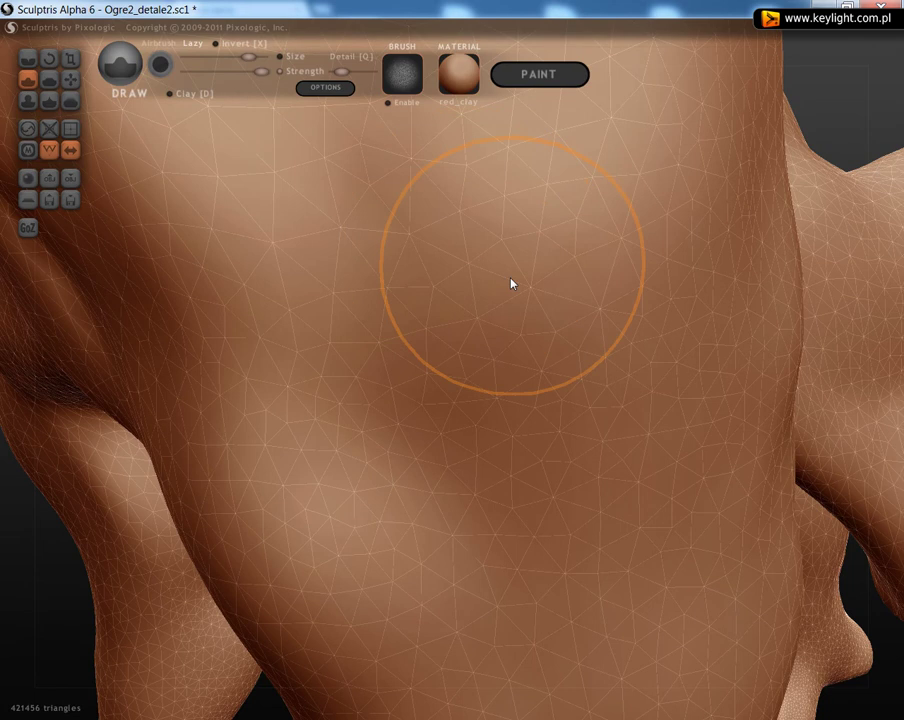
{"action": "scroll", "coordinate": [487, 300], "scroll_direction": "up", "scroll_amount": 3}
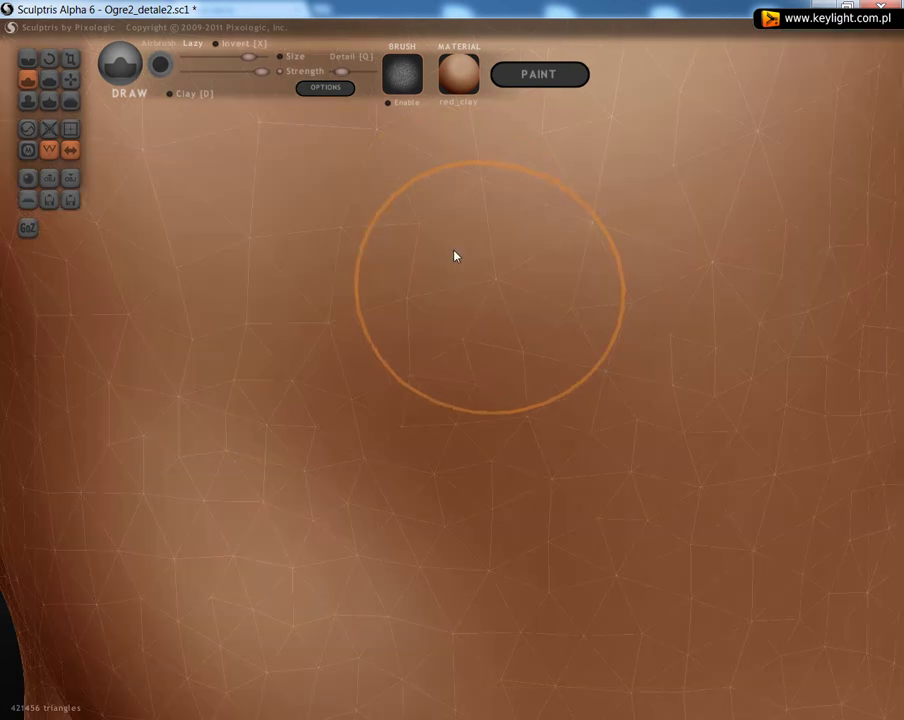
{"action": "mouse_move", "coordinate": [395, 221]}
{"action": "left_mouse_down"}
{"action": "mouse_move", "coordinate": [448, 338]}
{"action": "mouse_move", "coordinate": [733, 496]}
{"action": "mouse_move", "coordinate": [775, 293]}
{"action": "mouse_move", "coordinate": [585, 147]}
{"action": "mouse_move", "coordinate": [430, 190]}
{"action": "mouse_move", "coordinate": [394, 379]}
{"action": "mouse_move", "coordinate": [502, 418]}
{"action": "mouse_move", "coordinate": [658, 293]}
{"action": "mouse_move", "coordinate": [604, 241]}
{"action": "mouse_move", "coordinate": [539, 309]}
{"action": "mouse_move", "coordinate": [561, 339]}
{"action": "mouse_move", "coordinate": [586, 352]}
{"action": "mouse_move", "coordinate": [541, 321]}
{"action": "mouse_move", "coordinate": [325, 363]}
{"action": "mouse_move", "coordinate": [117, 636]}
{"action": "mouse_move", "coordinate": [196, 510]}
{"action": "left_mouse_up"}
{"action": "scroll", "coordinate": [539, 277], "scroll_direction": "down", "scroll_amount": 3}
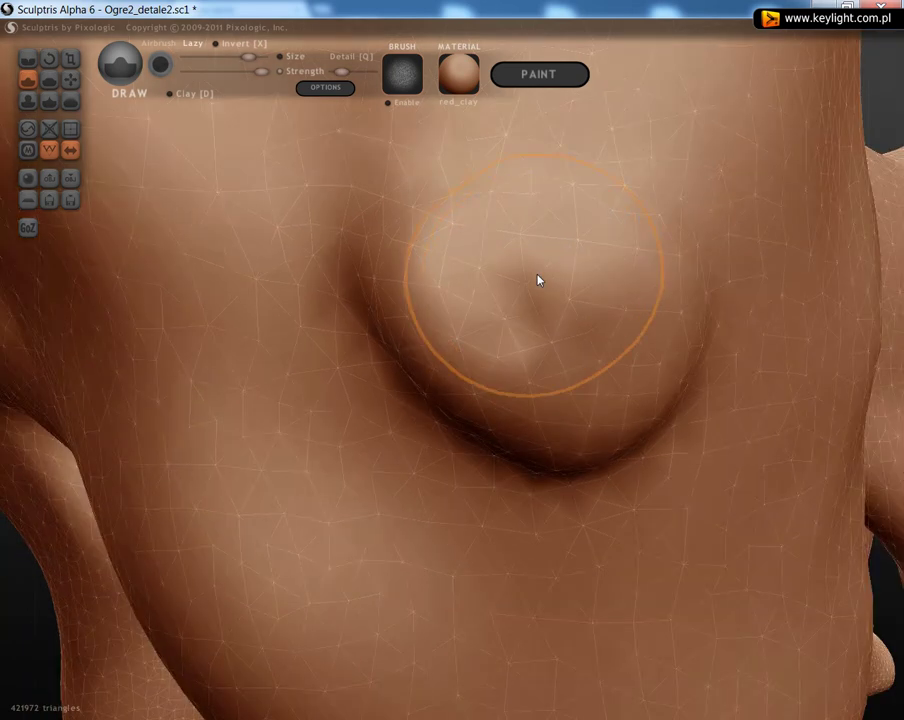
Step: Draw progressively smaller bumps on top of the upper-arm bulge, working at closer range for each one
{"action": "right_click_drag", "start_coordinate": [539, 277], "coordinate": [349, 262]}
{"action": "scroll", "coordinate": [600, 186], "scroll_direction": "up", "scroll_amount": 4}
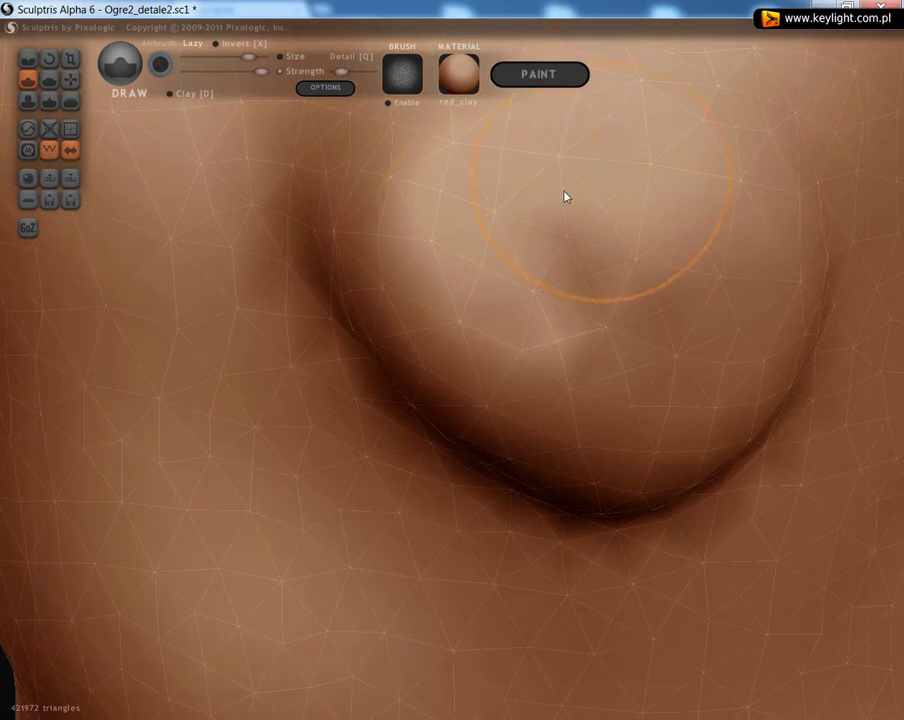
{"action": "mouse_move", "coordinate": [440, 311]}
{"action": "left_mouse_down"}
{"action": "mouse_move", "coordinate": [540, 451]}
{"action": "mouse_move", "coordinate": [643, 459]}
{"action": "mouse_move", "coordinate": [652, 401]}
{"action": "mouse_move", "coordinate": [595, 282]}
{"action": "mouse_move", "coordinate": [499, 236]}
{"action": "mouse_move", "coordinate": [402, 237]}
{"action": "left_mouse_up"}
{"action": "mouse_move", "coordinate": [402, 237]}
{"action": "right_mouse_down"}
{"action": "mouse_move", "coordinate": [510, 290]}
{"action": "mouse_move", "coordinate": [542, 210]}
{"action": "right_mouse_up"}
{"action": "scroll", "coordinate": [508, 294], "scroll_direction": "up", "scroll_amount": 2}
{"action": "left_click_drag", "start_coordinate": [542, 210], "coordinate": [444, 299]}
{"action": "mouse_move", "coordinate": [444, 299]}
{"action": "right_mouse_down"}
{"action": "mouse_move", "coordinate": [650, 365]}
{"action": "mouse_move", "coordinate": [617, 192]}
{"action": "right_mouse_up"}
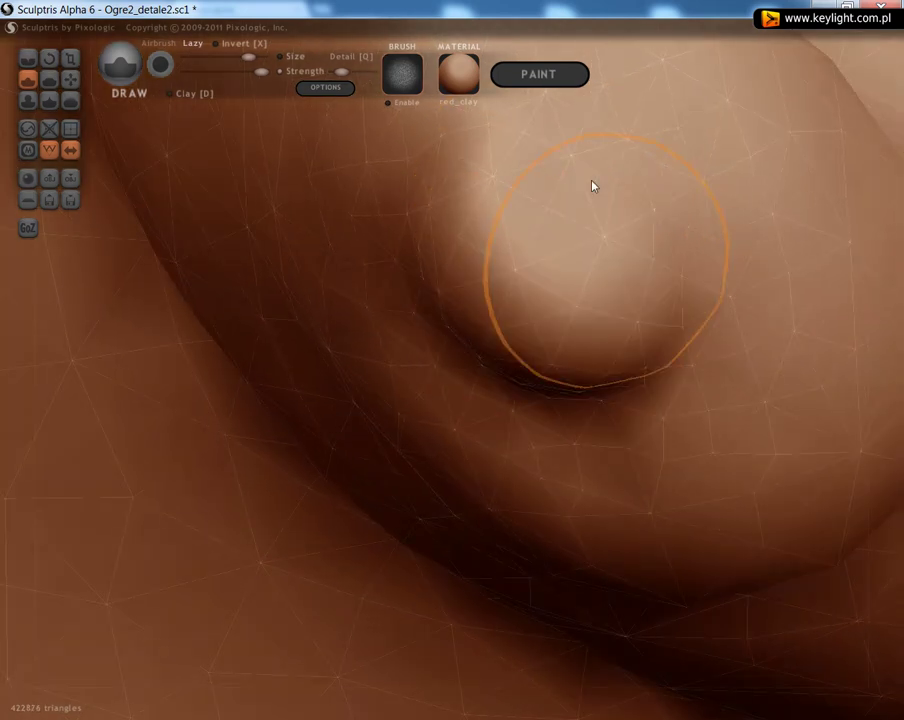
{"action": "mouse_move", "coordinate": [617, 192]}
{"action": "left_mouse_down"}
{"action": "mouse_move", "coordinate": [546, 175]}
{"action": "mouse_move", "coordinate": [500, 186]}
{"action": "left_mouse_up"}
{"action": "scroll", "coordinate": [603, 277], "scroll_direction": "up", "scroll_amount": 2}
{"action": "scroll", "coordinate": [603, 277], "scroll_direction": "down", "scroll_amount": 2}
{"action": "mouse_move", "coordinate": [611, 230]}
{"action": "left_mouse_down"}
{"action": "mouse_move", "coordinate": [674, 184]}
{"action": "mouse_move", "coordinate": [653, 126]}
{"action": "mouse_move", "coordinate": [545, 135]}
{"action": "mouse_move", "coordinate": [585, 204]}
{"action": "mouse_move", "coordinate": [680, 211]}
{"action": "left_mouse_up"}
Step: Examine the triangle density on the nested bumps and undo all the bulge strokes on the upper arm
{"action": "right_click_drag", "start_coordinate": [680, 211], "coordinate": [621, 307]}
{"action": "scroll", "coordinate": [589, 218], "scroll_direction": "up", "scroll_amount": 2}
{"action": "scroll", "coordinate": [614, 205], "scroll_direction": "down", "scroll_amount": 2}
{"action": "scroll", "coordinate": [621, 307], "scroll_direction": "up", "scroll_amount": 4}
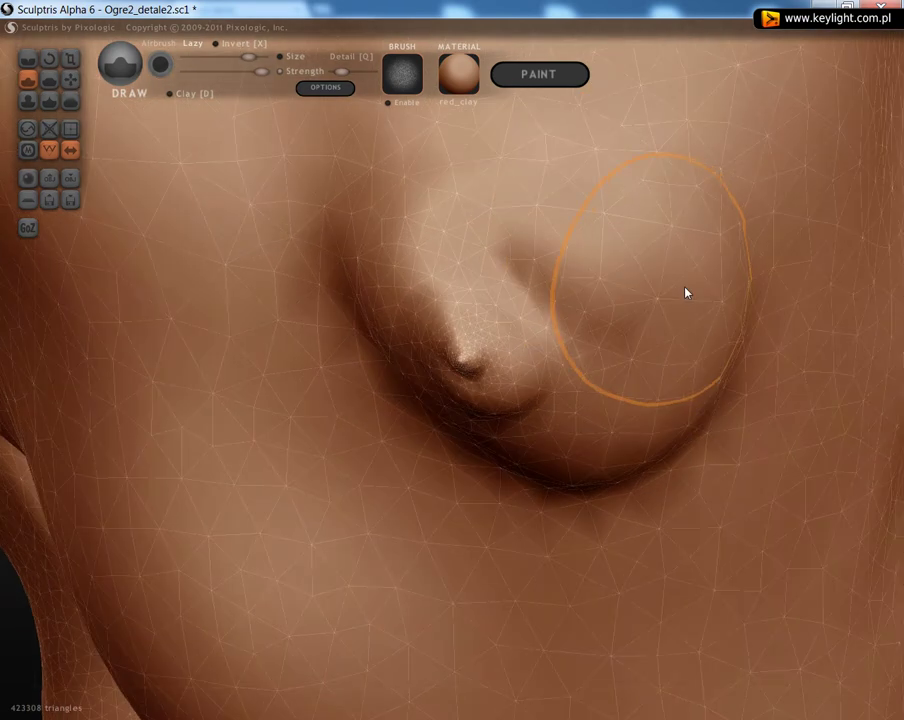
{"action": "mouse_move", "coordinate": [559, 280]}
{"action": "left_mouse_down", "text": "shift"}
{"action": "mouse_move", "coordinate": [529, 359]}
{"action": "mouse_move", "coordinate": [614, 333]}
{"action": "mouse_move", "coordinate": [632, 307]}
{"action": "left_mouse_up", "text": "shift"}
{"action": "scroll", "coordinate": [632, 307], "scroll_direction": "down", "scroll_amount": 6}
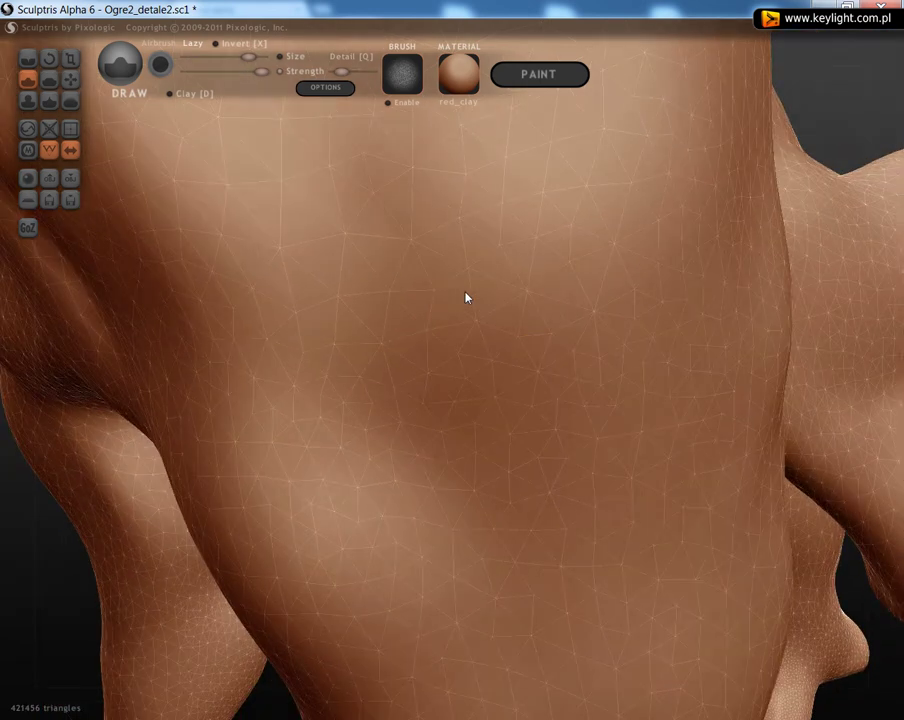
{"action": "scroll", "coordinate": [524, 292], "scroll_direction": "down", "scroll_amount": 1}
Step: Reduce the brush size and try two ridges across the ogre's shoulder at the current Detail level, undoing each one
{"action": "right_click_drag", "start_coordinate": [632, 301], "coordinate": [534, 203]}
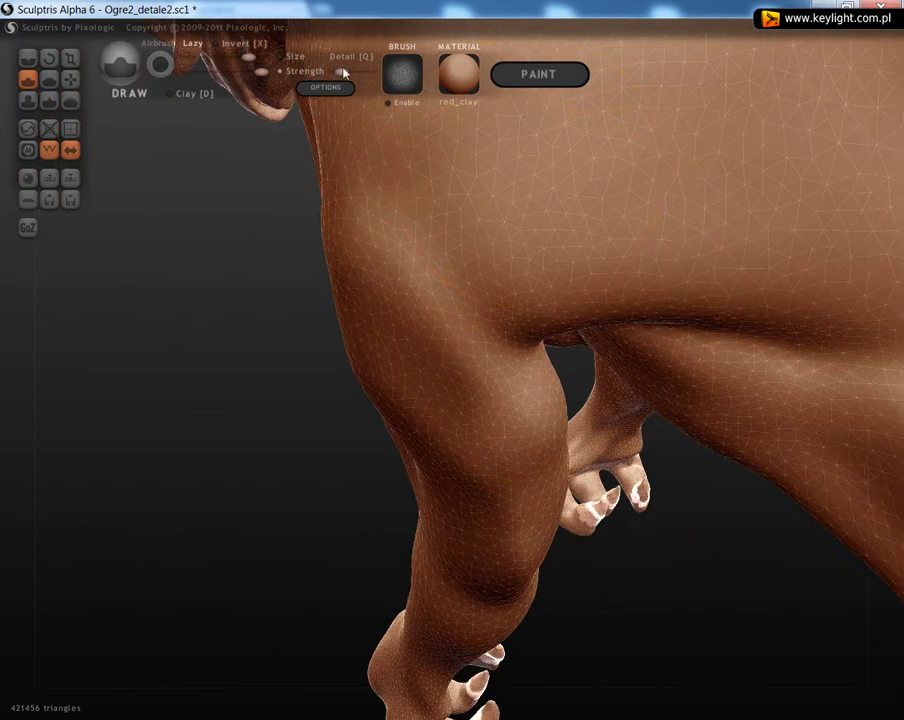
{"action": "right_click_drag", "start_coordinate": [352, 132], "coordinate": [498, 240]}
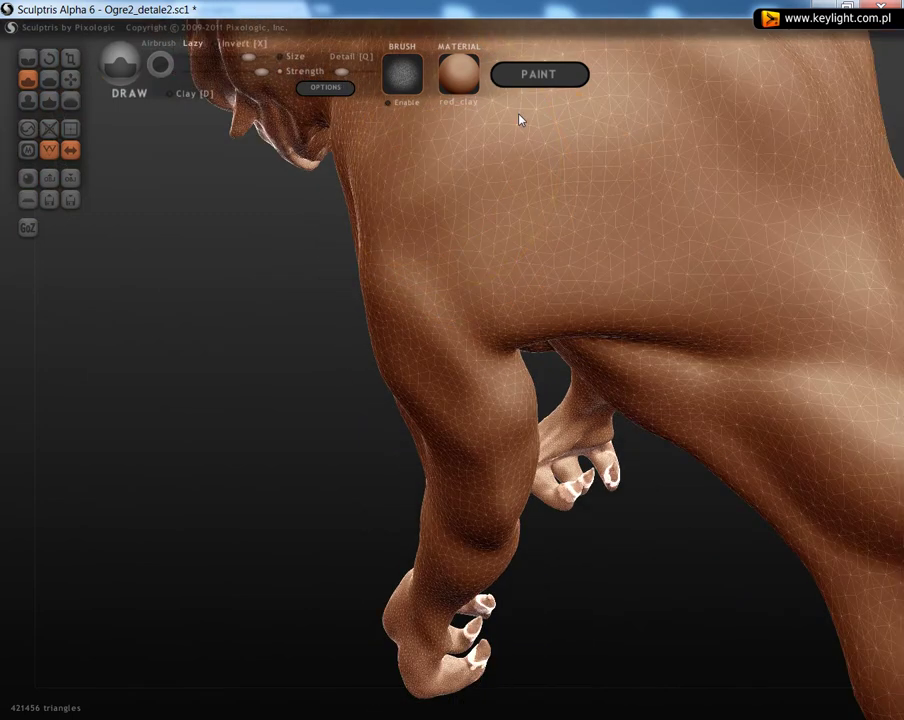
{"action": "mouse_move", "coordinate": [709, 186]}
{"action": "right_mouse_down"}
{"action": "mouse_move", "coordinate": [533, 379]}
{"action": "mouse_move", "coordinate": [573, 402]}
{"action": "mouse_move", "coordinate": [371, 226]}
{"action": "mouse_move", "coordinate": [523, 375]}
{"action": "mouse_move", "coordinate": [515, 359]}
{"action": "right_mouse_up"}
{"action": "mouse_move", "coordinate": [186, 97]}
{"action": "right_mouse_down"}
{"action": "mouse_move", "coordinate": [511, 288]}
{"action": "mouse_move", "coordinate": [498, 307]}
{"action": "mouse_move", "coordinate": [646, 341]}
{"action": "mouse_move", "coordinate": [548, 346]}
{"action": "mouse_move", "coordinate": [589, 333]}
{"action": "mouse_move", "coordinate": [581, 345]}
{"action": "right_mouse_up"}
{"action": "scroll", "coordinate": [448, 282], "scroll_direction": "down", "scroll_amount": 3}
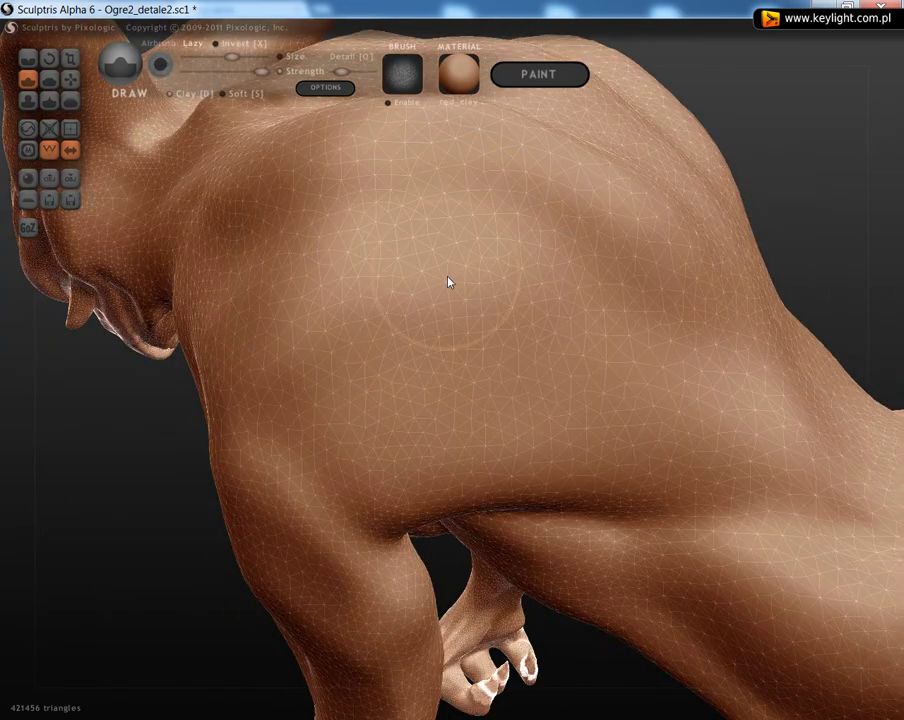
{"action": "mouse_move", "coordinate": [313, 315]}
{"action": "left_mouse_down"}
{"action": "mouse_move", "coordinate": [541, 302]}
{"action": "mouse_move", "coordinate": [628, 356]}
{"action": "mouse_move", "coordinate": [292, 360]}
{"action": "mouse_move", "coordinate": [566, 346]}
{"action": "mouse_move", "coordinate": [558, 328]}
{"action": "left_mouse_up"}
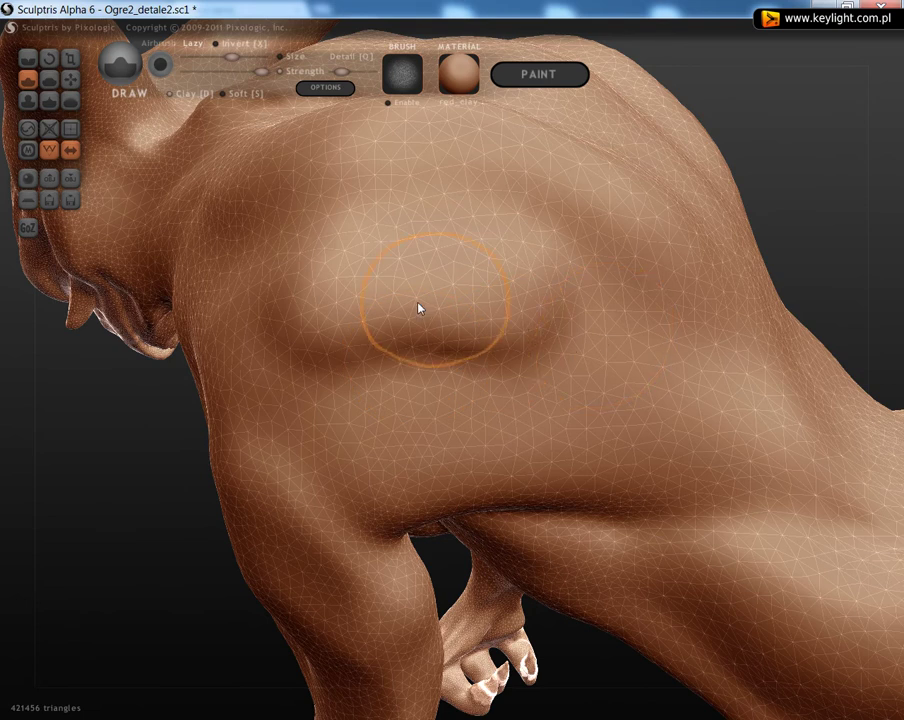
{"action": "key", "text": "ctrl+z"}
{"action": "mouse_move", "coordinate": [311, 334]}
{"action": "left_mouse_down"}
{"action": "mouse_move", "coordinate": [525, 272]}
{"action": "mouse_move", "coordinate": [674, 359]}
{"action": "mouse_move", "coordinate": [630, 320]}
{"action": "left_mouse_up"}
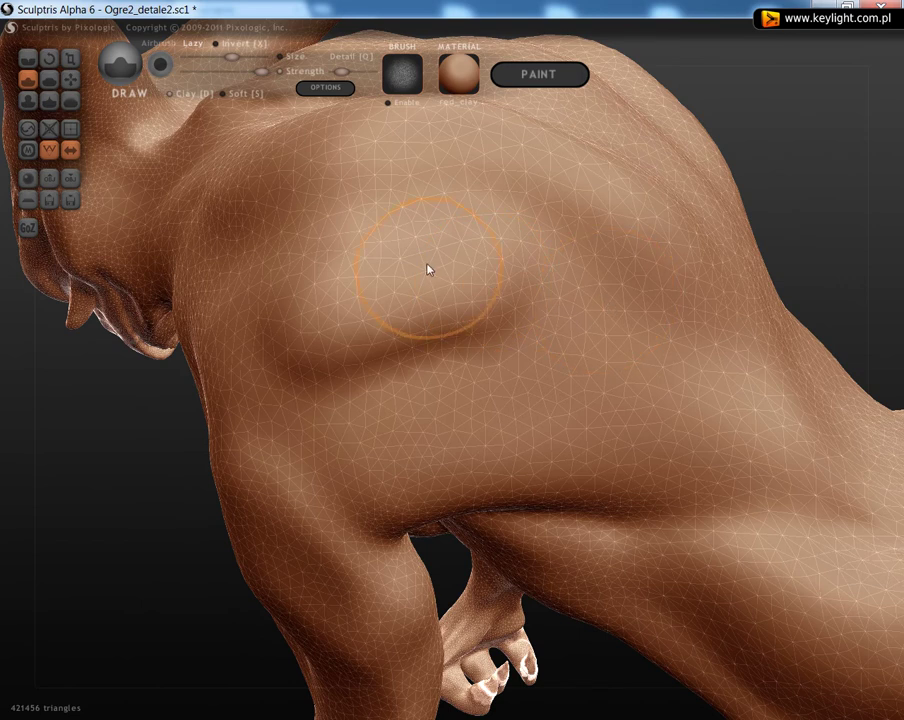
{"action": "key", "text": "ctrl+z"}
Step: Raise the brush Detail to maximum, draw a wavy ridge across the shoulder and inspect its wireframe
{"action": "left_click_drag", "start_coordinate": [340, 77], "coordinate": [398, 75]}
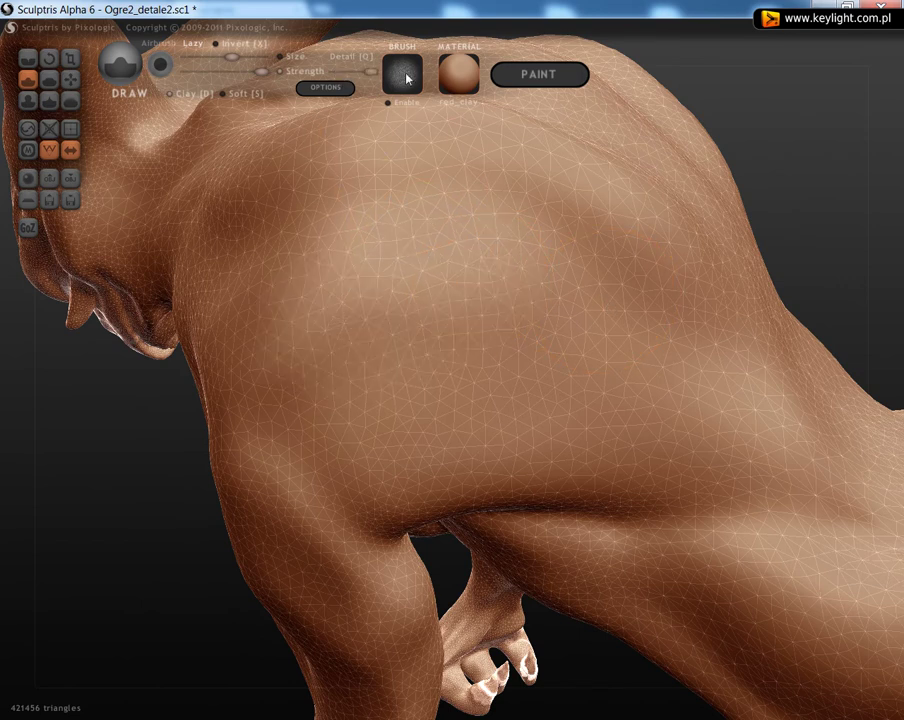
{"action": "mouse_move", "coordinate": [306, 304]}
{"action": "left_mouse_down"}
{"action": "mouse_move", "coordinate": [353, 282]}
{"action": "mouse_move", "coordinate": [440, 278]}
{"action": "mouse_move", "coordinate": [510, 295]}
{"action": "mouse_move", "coordinate": [614, 345]}
{"action": "left_mouse_up"}
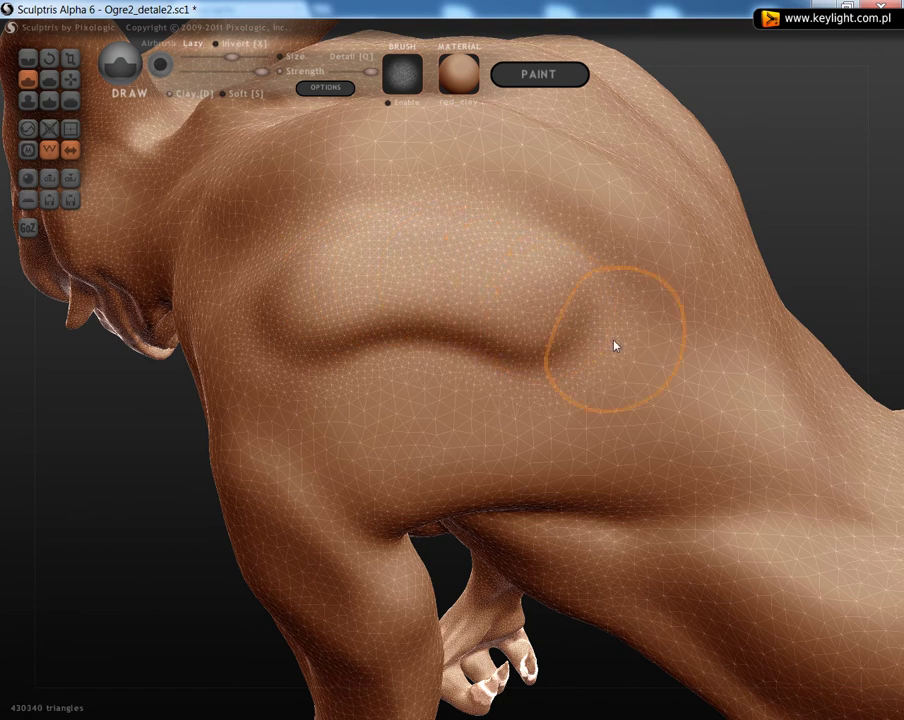
{"action": "mouse_move", "coordinate": [335, 422]}
{"action": "right_mouse_down"}
{"action": "mouse_move", "coordinate": [541, 365]}
{"action": "mouse_move", "coordinate": [420, 361]}
{"action": "mouse_move", "coordinate": [297, 373]}
{"action": "mouse_move", "coordinate": [367, 404]}
{"action": "mouse_move", "coordinate": [361, 412]}
{"action": "right_mouse_up"}
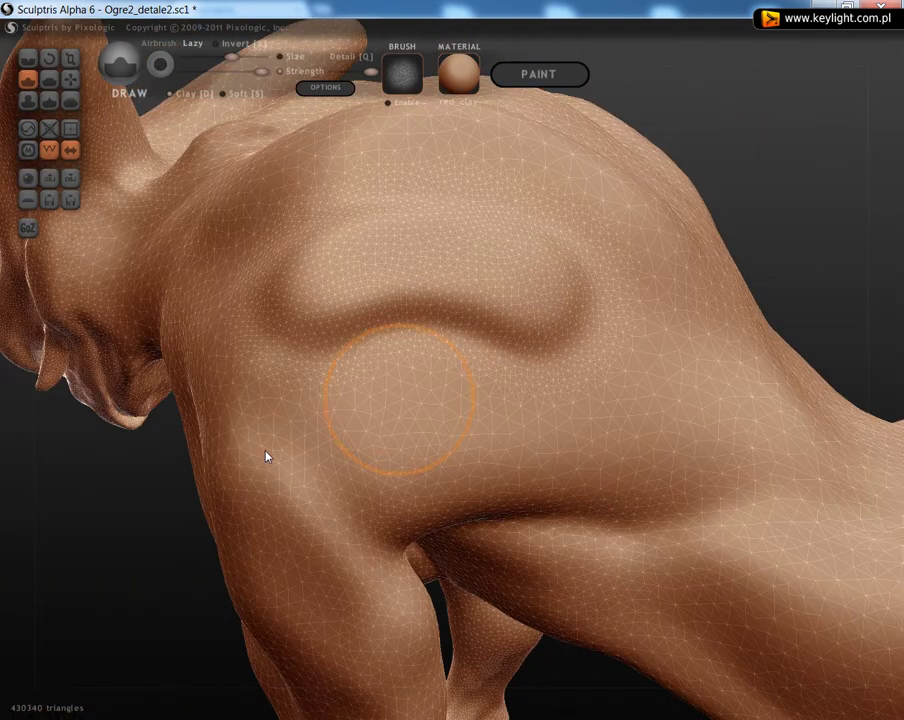
{"action": "mouse_move", "coordinate": [418, 396]}
{"action": "right_mouse_down"}
{"action": "mouse_move", "coordinate": [575, 396]}
{"action": "mouse_move", "coordinate": [369, 385]}
{"action": "mouse_move", "coordinate": [517, 400]}
{"action": "mouse_move", "coordinate": [503, 410]}
{"action": "mouse_move", "coordinate": [678, 407]}
{"action": "mouse_move", "coordinate": [412, 407]}
{"action": "mouse_move", "coordinate": [560, 410]}
{"action": "mouse_move", "coordinate": [622, 397]}
{"action": "mouse_move", "coordinate": [462, 416]}
{"action": "mouse_move", "coordinate": [558, 413]}
{"action": "right_mouse_up"}
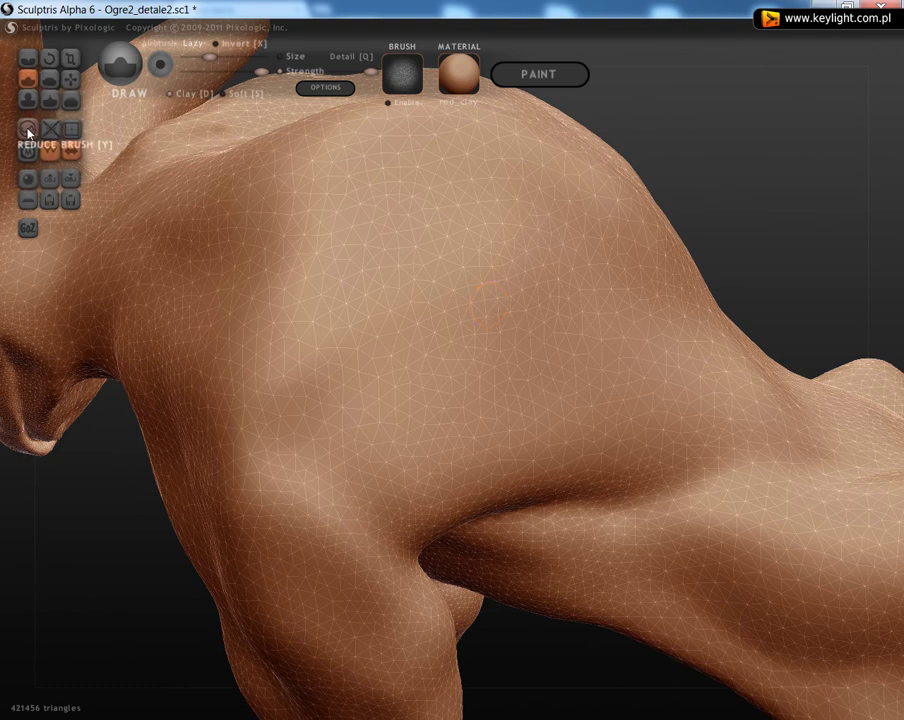
Step: Draw a thin ridge across the shoulder with a smaller brush and thin out its triangles with the Reduce Brush
{"action": "mouse_move", "coordinate": [249, 293]}
{"action": "left_mouse_down"}
{"action": "mouse_move", "coordinate": [319, 272]}
{"action": "mouse_move", "coordinate": [495, 322]}
{"action": "left_mouse_up"}
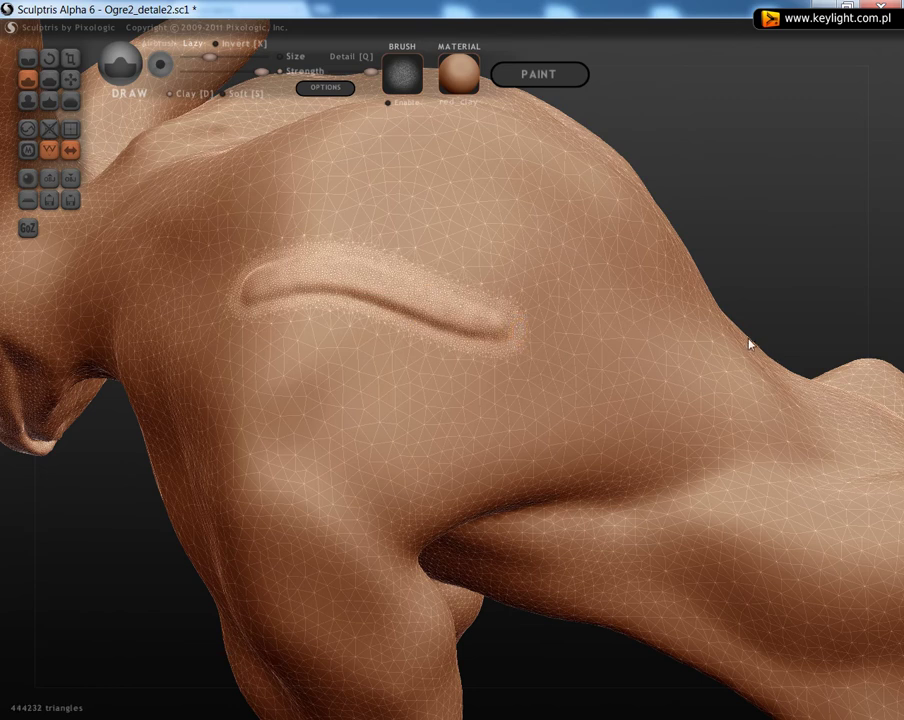
{"action": "left_click", "coordinate": [28, 128]}
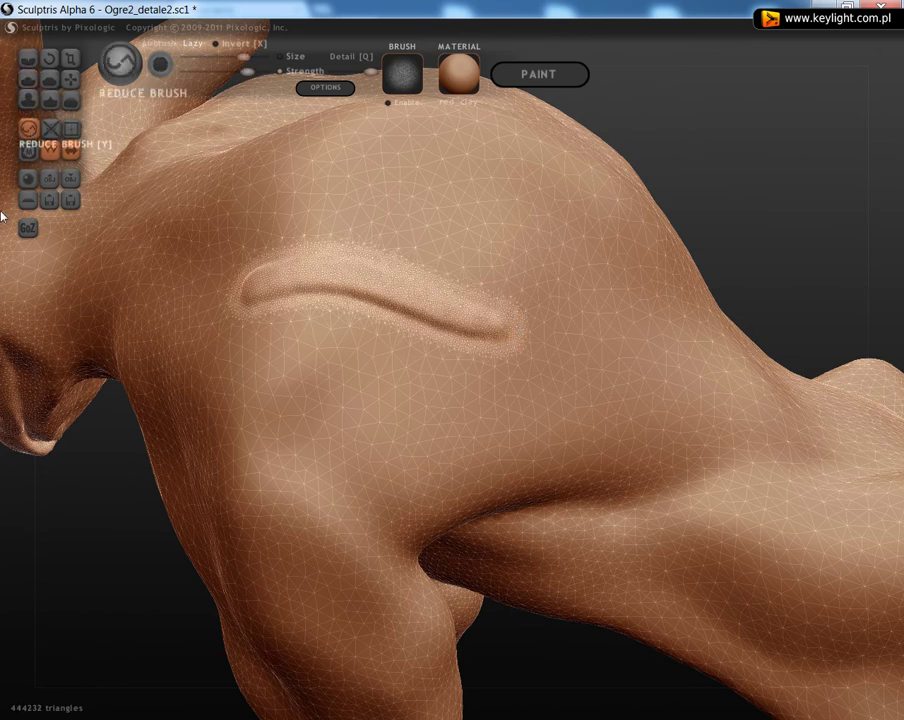
{"action": "mouse_move", "coordinate": [341, 250]}
{"action": "left_mouse_down"}
{"action": "mouse_move", "coordinate": [380, 290]}
{"action": "mouse_move", "coordinate": [456, 304]}
{"action": "mouse_move", "coordinate": [308, 306]}
{"action": "mouse_move", "coordinate": [322, 296]}
{"action": "mouse_move", "coordinate": [527, 329]}
{"action": "mouse_move", "coordinate": [422, 323]}
{"action": "mouse_move", "coordinate": [293, 299]}
{"action": "left_mouse_up"}
{"action": "mouse_move", "coordinate": [361, 321]}
{"action": "left_mouse_down"}
{"action": "mouse_move", "coordinate": [450, 312]}
{"action": "mouse_move", "coordinate": [335, 297]}
{"action": "mouse_move", "coordinate": [490, 330]}
{"action": "mouse_move", "coordinate": [598, 382]}
{"action": "mouse_move", "coordinate": [469, 321]}
{"action": "mouse_move", "coordinate": [498, 326]}
{"action": "mouse_move", "coordinate": [384, 304]}
{"action": "mouse_move", "coordinate": [326, 309]}
{"action": "mouse_move", "coordinate": [539, 362]}
{"action": "mouse_move", "coordinate": [511, 338]}
{"action": "mouse_move", "coordinate": [330, 301]}
{"action": "mouse_move", "coordinate": [543, 332]}
{"action": "left_mouse_up"}
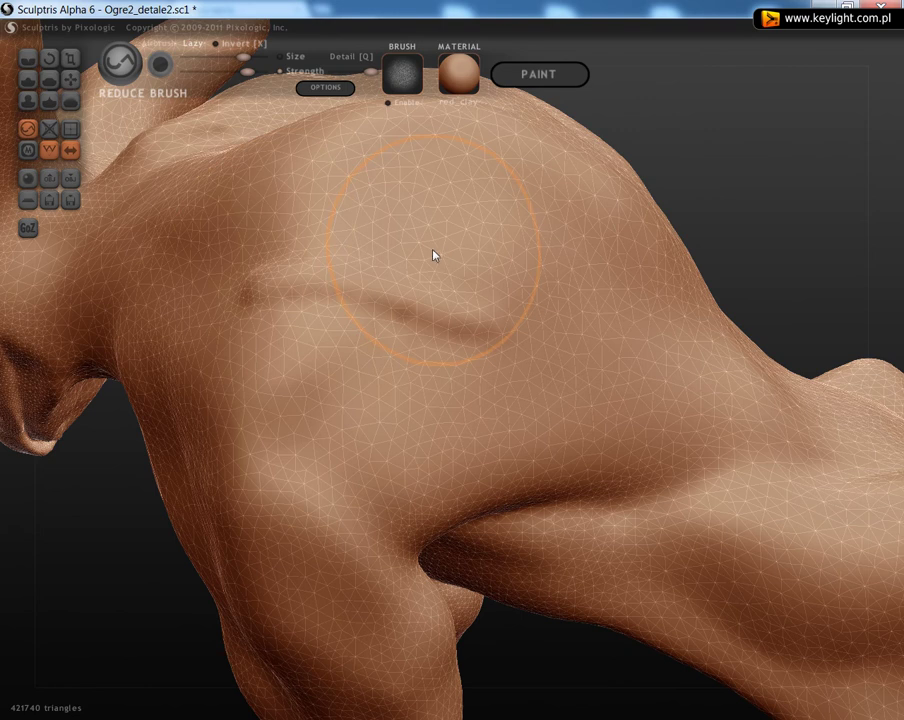
{"action": "mouse_move", "coordinate": [446, 320]}
{"action": "left_mouse_down"}
{"action": "mouse_move", "coordinate": [301, 295]}
{"action": "mouse_move", "coordinate": [464, 272]}
{"action": "mouse_move", "coordinate": [315, 270]}
{"action": "left_mouse_up"}
{"action": "key", "text": "ctrl+z"}
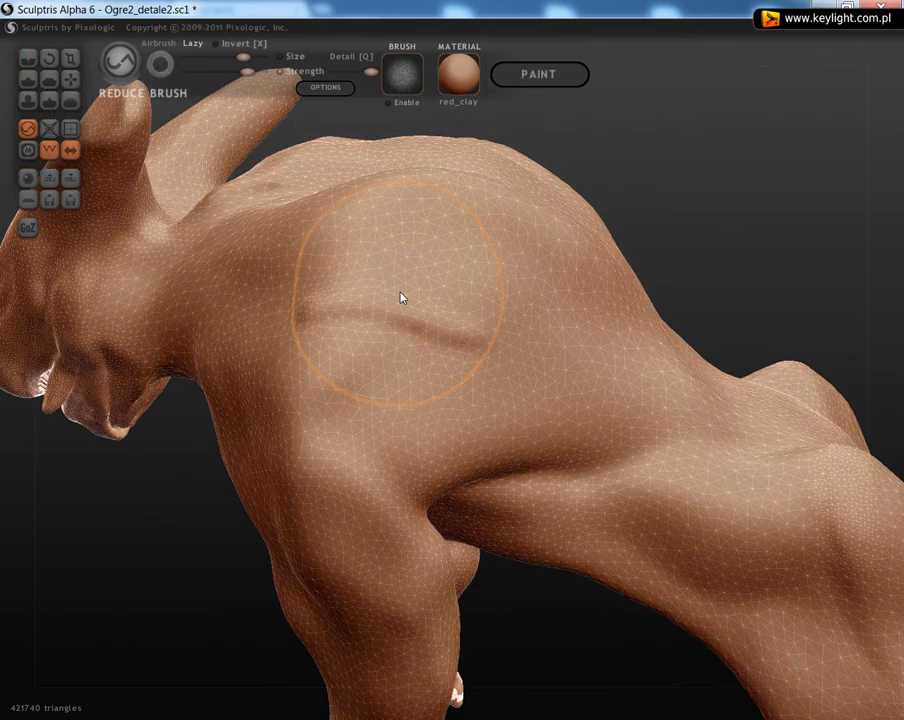
Step: Try thinning out the dense triangles on the ogre's hind leg with the Reduce Brush
{"action": "mouse_move", "coordinate": [706, 502]}
{"action": "right_mouse_down", "text": "alt"}
{"action": "mouse_move", "coordinate": [632, 446]}
{"action": "mouse_move", "coordinate": [664, 430]}
{"action": "mouse_move", "coordinate": [605, 460]}
{"action": "mouse_move", "coordinate": [682, 474]}
{"action": "mouse_move", "coordinate": [529, 216]}
{"action": "mouse_move", "coordinate": [605, 218]}
{"action": "mouse_move", "coordinate": [591, 212]}
{"action": "mouse_move", "coordinate": [555, 398]}
{"action": "mouse_move", "coordinate": [527, 360]}
{"action": "right_mouse_up", "text": "alt"}
{"action": "mouse_move", "coordinate": [527, 360]}
{"action": "left_mouse_down"}
{"action": "mouse_move", "coordinate": [487, 383]}
{"action": "mouse_move", "coordinate": [476, 476]}
{"action": "mouse_move", "coordinate": [449, 412]}
{"action": "mouse_move", "coordinate": [432, 328]}
{"action": "mouse_move", "coordinate": [457, 360]}
{"action": "left_mouse_up"}
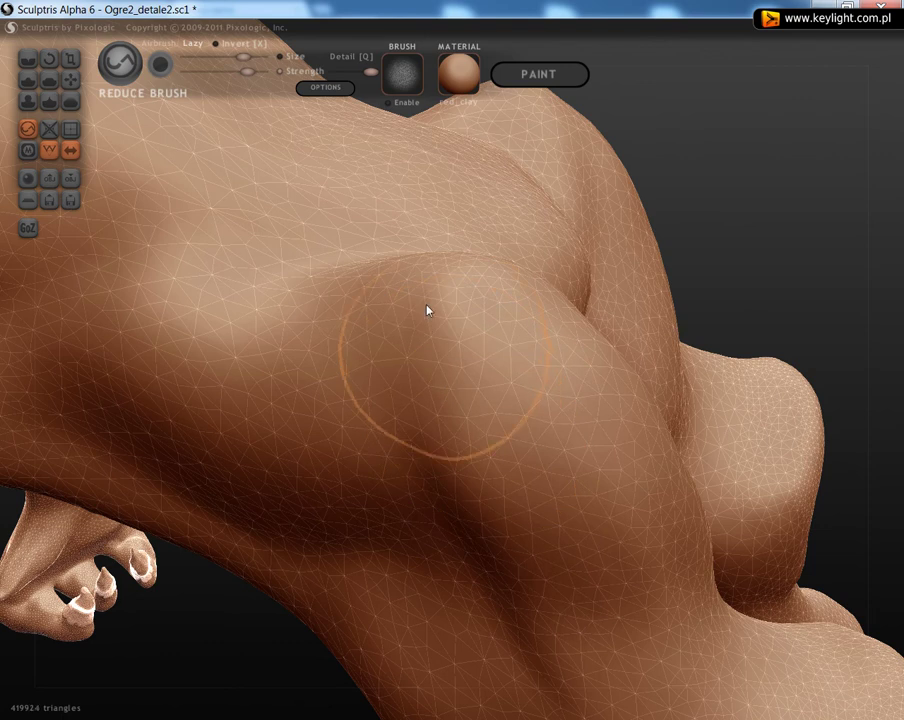
{"action": "mouse_move", "coordinate": [725, 419]}
{"action": "right_mouse_down"}
{"action": "mouse_move", "coordinate": [507, 398]}
{"action": "mouse_move", "coordinate": [815, 337]}
{"action": "mouse_move", "coordinate": [862, 420]}
{"action": "mouse_move", "coordinate": [644, 442]}
{"action": "right_mouse_up"}
{"action": "mouse_move", "coordinate": [629, 426]}
{"action": "left_mouse_down"}
{"action": "mouse_move", "coordinate": [660, 440]}
{"action": "mouse_move", "coordinate": [731, 410]}
{"action": "left_mouse_up"}
{"action": "mouse_move", "coordinate": [605, 444]}
{"action": "right_mouse_down"}
{"action": "mouse_move", "coordinate": [698, 430]}
{"action": "mouse_move", "coordinate": [765, 377]}
{"action": "mouse_move", "coordinate": [597, 333]}
{"action": "mouse_move", "coordinate": [554, 361]}
{"action": "mouse_move", "coordinate": [650, 363]}
{"action": "mouse_move", "coordinate": [593, 375]}
{"action": "right_mouse_up"}
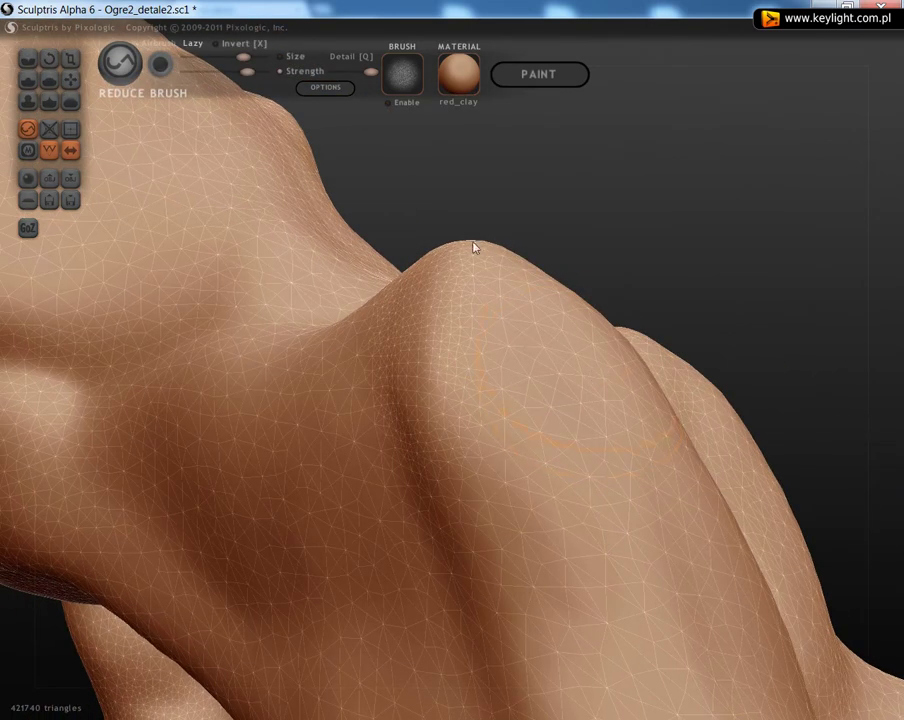
Step: Reduce the triangles on the dense patch at the raised top of the hind leg with the Reduce Brush
{"action": "mouse_move", "coordinate": [478, 424]}
{"action": "right_mouse_down"}
{"action": "mouse_move", "coordinate": [518, 338]}
{"action": "mouse_move", "coordinate": [500, 314]}
{"action": "mouse_move", "coordinate": [493, 339]}
{"action": "right_mouse_up"}
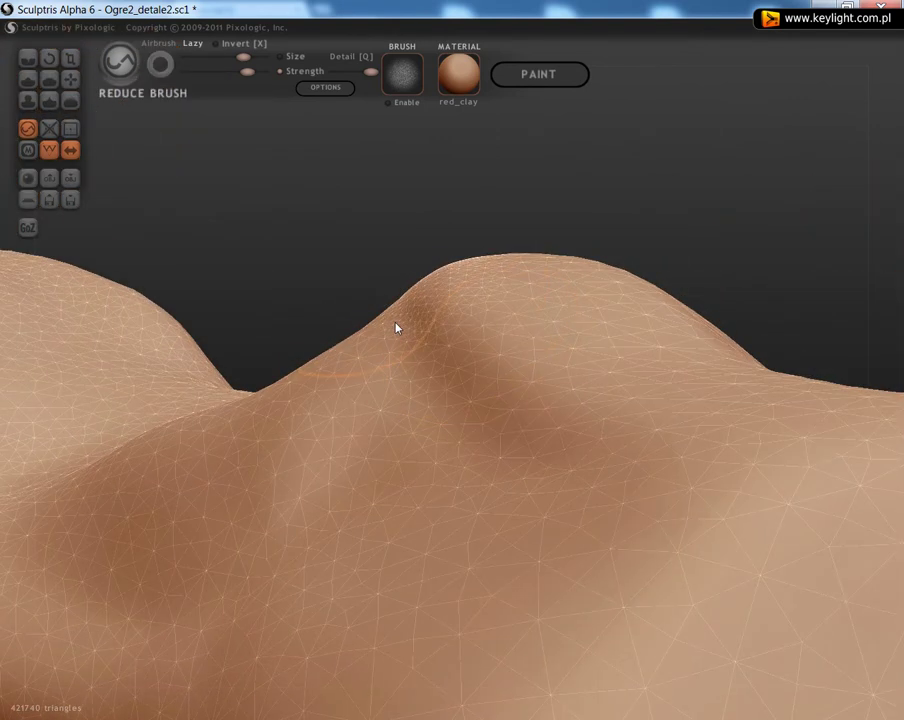
{"action": "left_click_drag", "start_coordinate": [447, 308], "coordinate": [414, 270]}
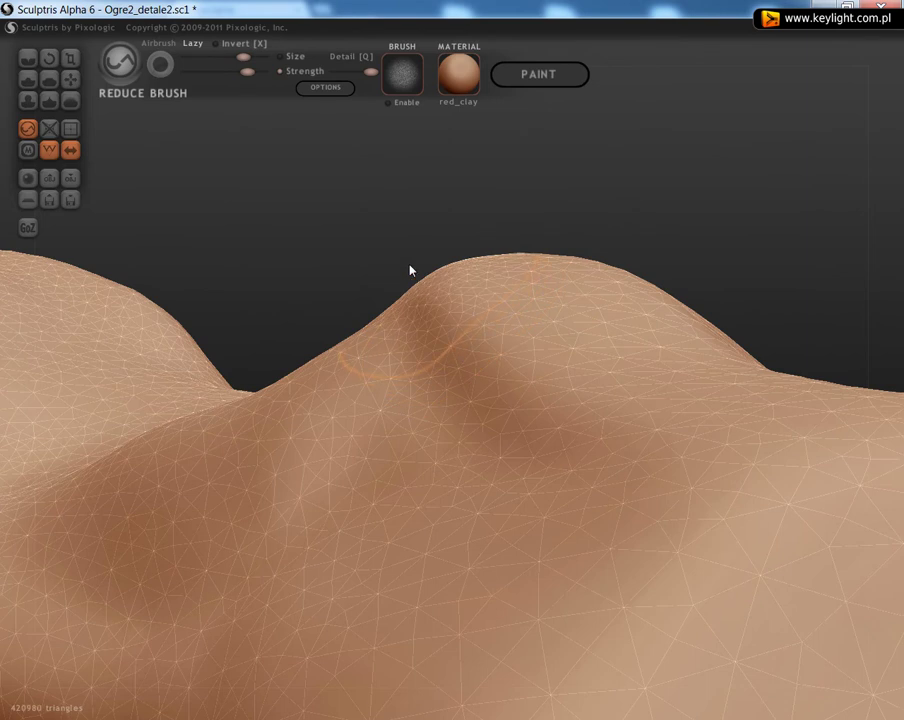
{"action": "mouse_move", "coordinate": [440, 224]}
{"action": "right_mouse_down"}
{"action": "mouse_move", "coordinate": [506, 303]}
{"action": "mouse_move", "coordinate": [494, 421]}
{"action": "right_mouse_up"}
{"action": "mouse_move", "coordinate": [494, 422]}
{"action": "left_mouse_down"}
{"action": "mouse_move", "coordinate": [508, 472]}
{"action": "mouse_move", "coordinate": [452, 364]}
{"action": "left_mouse_up"}
{"action": "mouse_move", "coordinate": [708, 321]}
{"action": "right_mouse_down"}
{"action": "mouse_move", "coordinate": [650, 169]}
{"action": "mouse_move", "coordinate": [686, 208]}
{"action": "mouse_move", "coordinate": [718, 216]}
{"action": "mouse_move", "coordinate": [679, 377]}
{"action": "mouse_move", "coordinate": [415, 384]}
{"action": "right_mouse_up"}
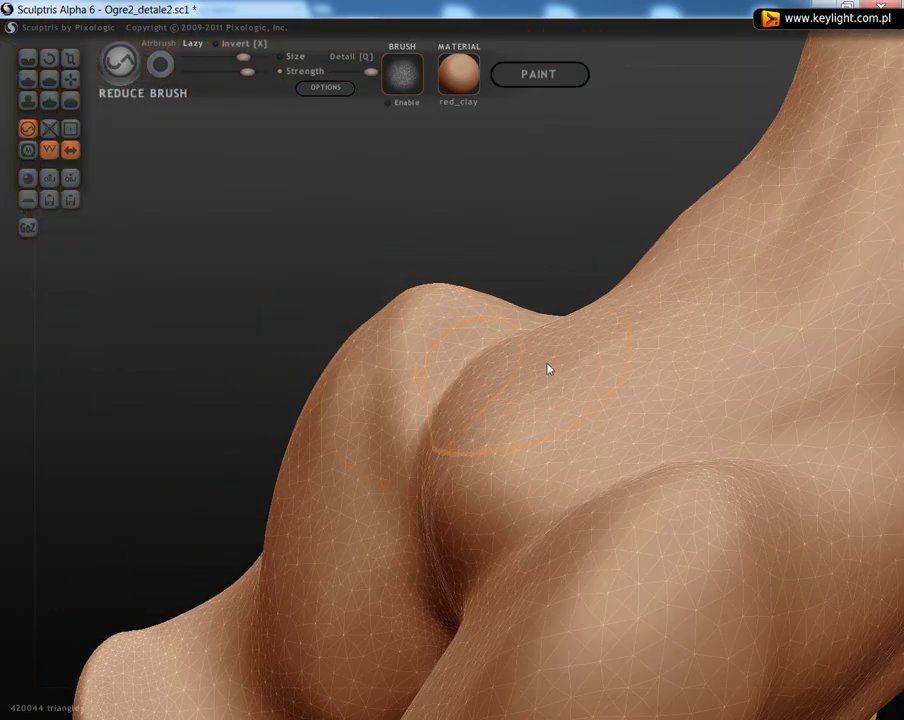
Step: Examine the wireframe density over the ogre's hind legs, body and front arm, from a distance and close up
{"action": "mouse_move", "coordinate": [674, 462]}
{"action": "right_mouse_down"}
{"action": "mouse_move", "coordinate": [446, 254]}
{"action": "mouse_move", "coordinate": [418, 368]}
{"action": "mouse_move", "coordinate": [476, 368]}
{"action": "mouse_move", "coordinate": [506, 386]}
{"action": "right_mouse_up"}
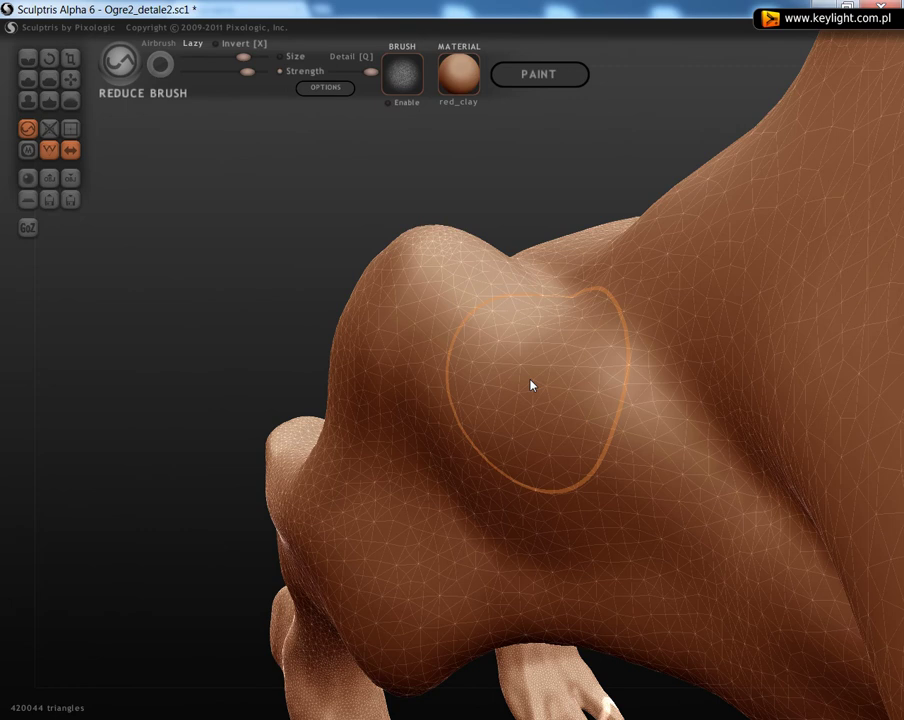
{"action": "scroll", "coordinate": [531, 386], "scroll_direction": "down", "scroll_amount": 6}
{"action": "mouse_move", "coordinate": [531, 386]}
{"action": "right_mouse_down"}
{"action": "mouse_move", "coordinate": [656, 401]}
{"action": "mouse_move", "coordinate": [533, 391]}
{"action": "right_mouse_up"}
{"action": "scroll", "coordinate": [549, 393], "scroll_direction": "up", "scroll_amount": 6}
{"action": "scroll", "coordinate": [565, 397], "scroll_direction": "down", "scroll_amount": 8}
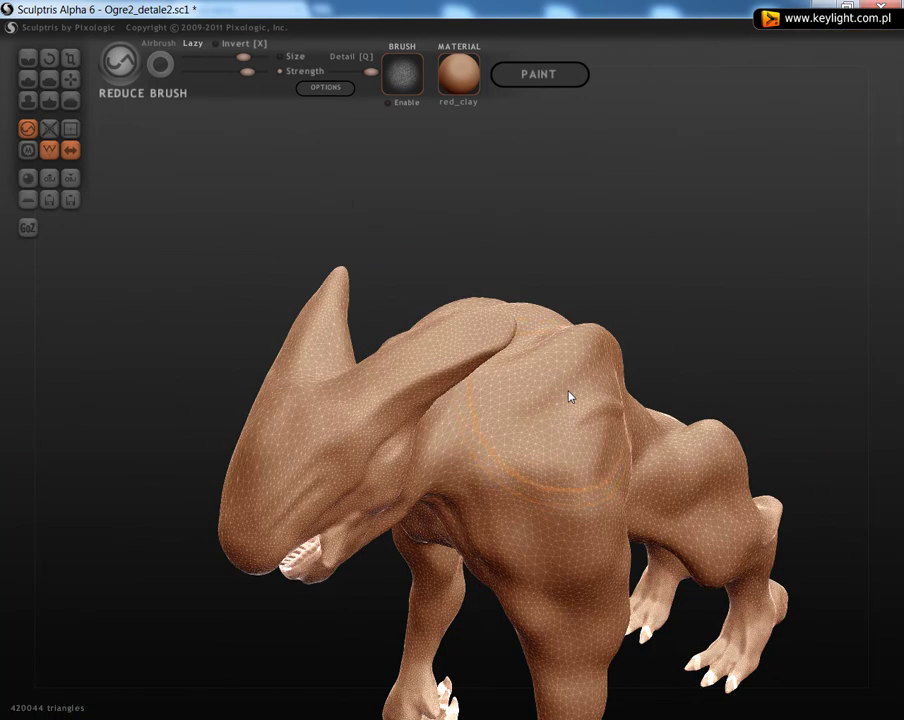
{"action": "mouse_move", "coordinate": [566, 444]}
{"action": "right_mouse_down"}
{"action": "mouse_move", "coordinate": [534, 332]}
{"action": "mouse_move", "coordinate": [612, 372]}
{"action": "mouse_move", "coordinate": [561, 380]}
{"action": "mouse_move", "coordinate": [480, 348]}
{"action": "mouse_move", "coordinate": [512, 369]}
{"action": "right_mouse_up"}
{"action": "scroll", "coordinate": [561, 380], "scroll_direction": "up", "scroll_amount": 5}
{"action": "scroll", "coordinate": [486, 344], "scroll_direction": "up", "scroll_amount": 5}
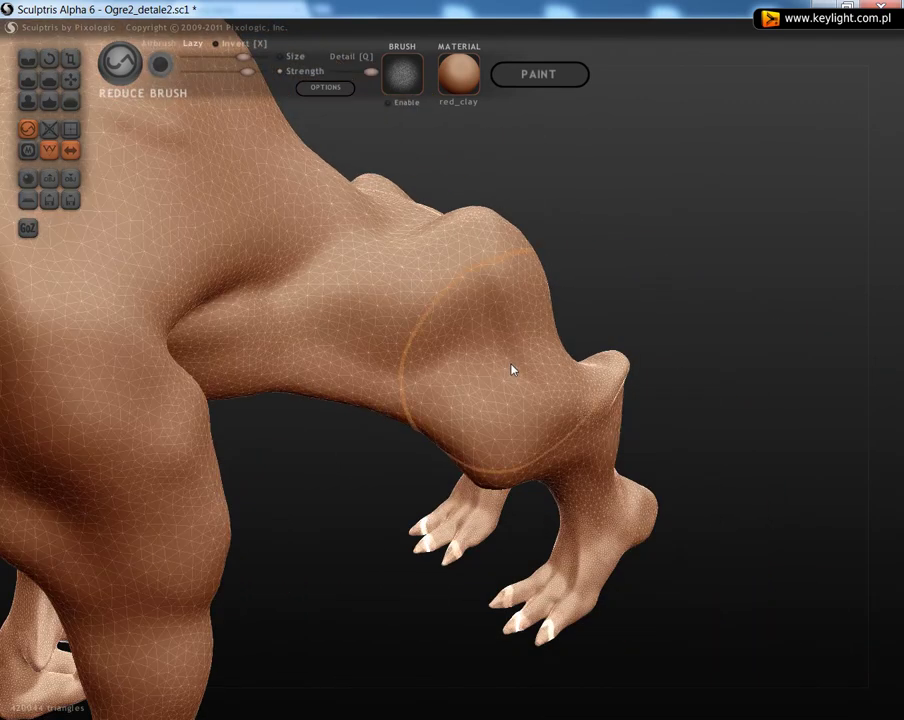
{"action": "right_click_drag", "start_coordinate": [230, 348], "coordinate": [508, 289]}
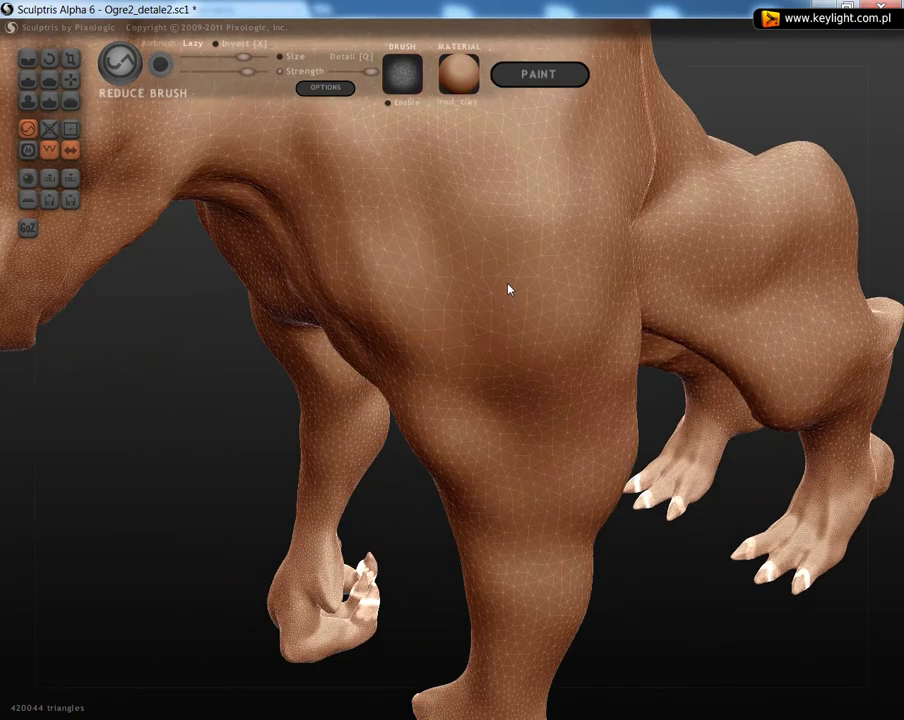
{"action": "mouse_move", "coordinate": [454, 436]}
{"action": "right_mouse_down"}
{"action": "mouse_move", "coordinate": [480, 414]}
{"action": "mouse_move", "coordinate": [504, 460]}
{"action": "right_mouse_up"}
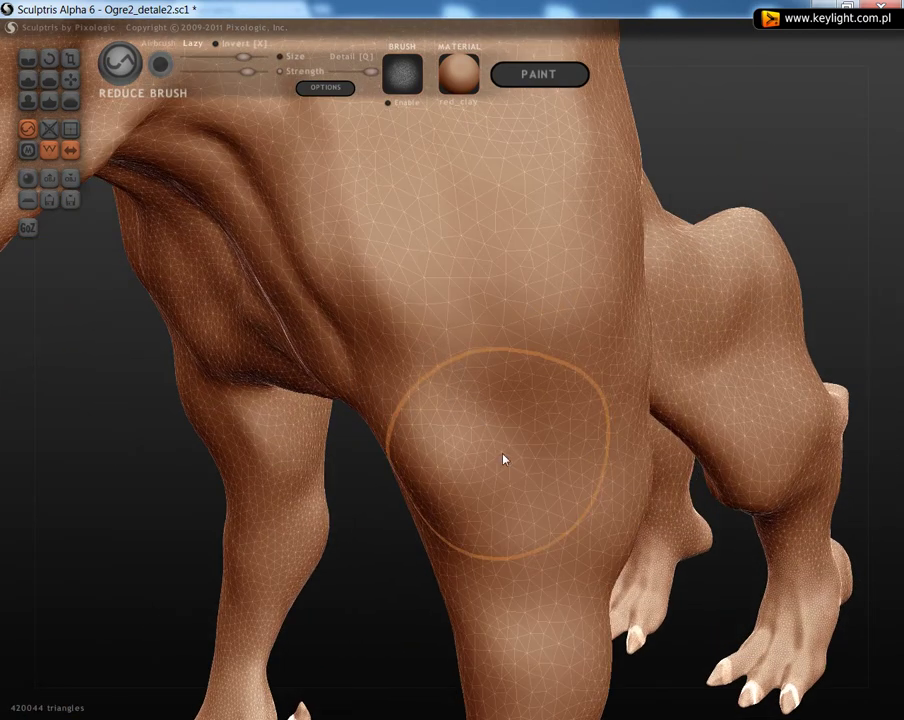
Step: Reduce the triangles on the back of the ogre's front hand and around the wrist with the Reduce Brush
{"action": "mouse_move", "coordinate": [484, 376]}
{"action": "right_mouse_down"}
{"action": "mouse_move", "coordinate": [509, 486]}
{"action": "mouse_move", "coordinate": [478, 385]}
{"action": "mouse_move", "coordinate": [466, 416]}
{"action": "mouse_move", "coordinate": [476, 480]}
{"action": "mouse_move", "coordinate": [460, 420]}
{"action": "mouse_move", "coordinate": [409, 515]}
{"action": "right_mouse_up"}
{"action": "mouse_move", "coordinate": [409, 515]}
{"action": "left_mouse_down"}
{"action": "mouse_move", "coordinate": [403, 464]}
{"action": "mouse_move", "coordinate": [400, 480]}
{"action": "mouse_move", "coordinate": [407, 461]}
{"action": "mouse_move", "coordinate": [389, 515]}
{"action": "left_mouse_up"}
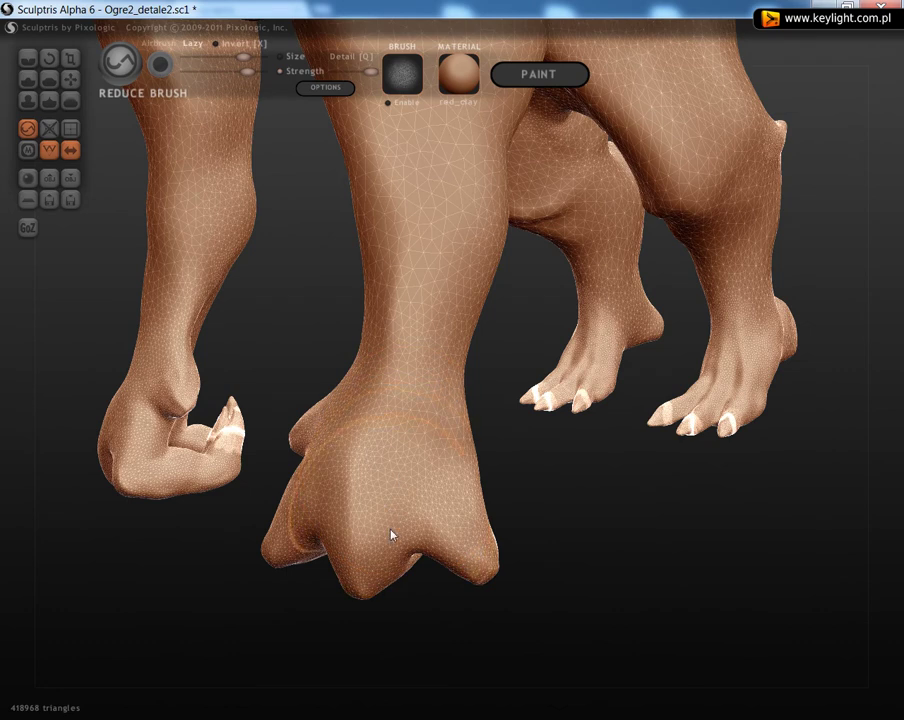
{"action": "scroll", "coordinate": [391, 540], "scroll_direction": "up", "scroll_amount": 5}
{"action": "scroll", "coordinate": [365, 433], "scroll_direction": "up", "scroll_amount": 5}
{"action": "mouse_move", "coordinate": [354, 348]}
{"action": "left_mouse_down"}
{"action": "mouse_move", "coordinate": [310, 414]}
{"action": "mouse_move", "coordinate": [302, 528]}
{"action": "mouse_move", "coordinate": [290, 546]}
{"action": "mouse_move", "coordinate": [258, 533]}
{"action": "mouse_move", "coordinate": [305, 438]}
{"action": "mouse_move", "coordinate": [292, 406]}
{"action": "left_mouse_up"}
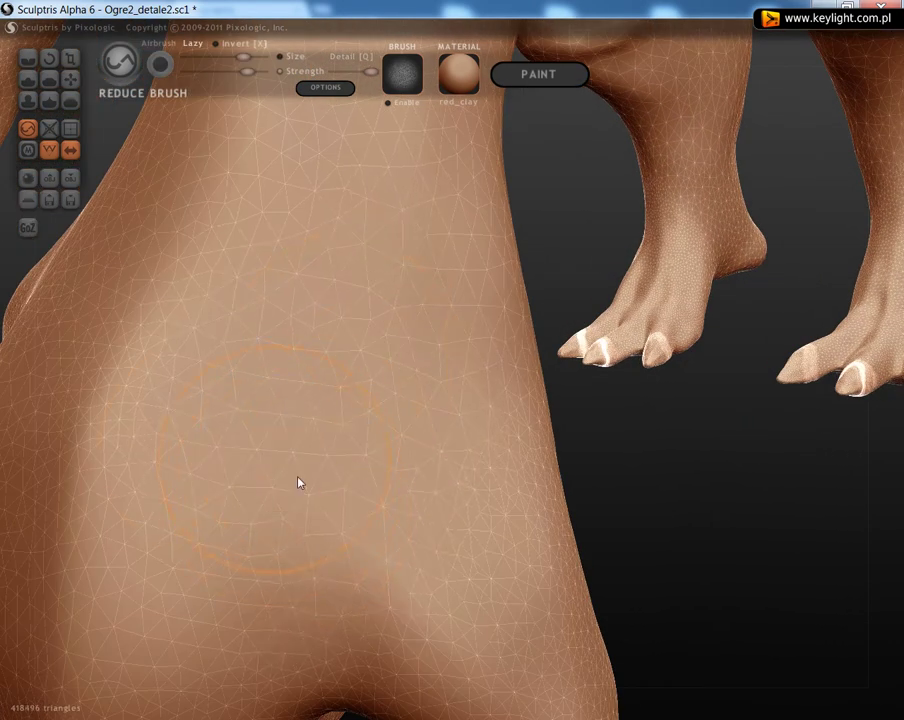
{"action": "mouse_move", "coordinate": [363, 507]}
{"action": "right_mouse_down"}
{"action": "mouse_move", "coordinate": [260, 472]}
{"action": "mouse_move", "coordinate": [362, 484]}
{"action": "right_mouse_up"}
{"action": "mouse_move", "coordinate": [362, 484]}
{"action": "left_mouse_down"}
{"action": "mouse_move", "coordinate": [260, 192]}
{"action": "mouse_move", "coordinate": [234, 330]}
{"action": "mouse_move", "coordinate": [158, 536]}
{"action": "mouse_move", "coordinate": [196, 615]}
{"action": "mouse_move", "coordinate": [346, 618]}
{"action": "mouse_move", "coordinate": [440, 562]}
{"action": "left_mouse_up"}
{"action": "mouse_move", "coordinate": [440, 562]}
{"action": "right_mouse_down"}
{"action": "mouse_move", "coordinate": [353, 535]}
{"action": "mouse_move", "coordinate": [285, 458]}
{"action": "right_mouse_up"}
{"action": "mouse_move", "coordinate": [285, 458]}
{"action": "left_mouse_down"}
{"action": "mouse_move", "coordinate": [260, 263]}
{"action": "mouse_move", "coordinate": [248, 250]}
{"action": "mouse_move", "coordinate": [348, 530]}
{"action": "mouse_move", "coordinate": [357, 495]}
{"action": "left_mouse_up"}
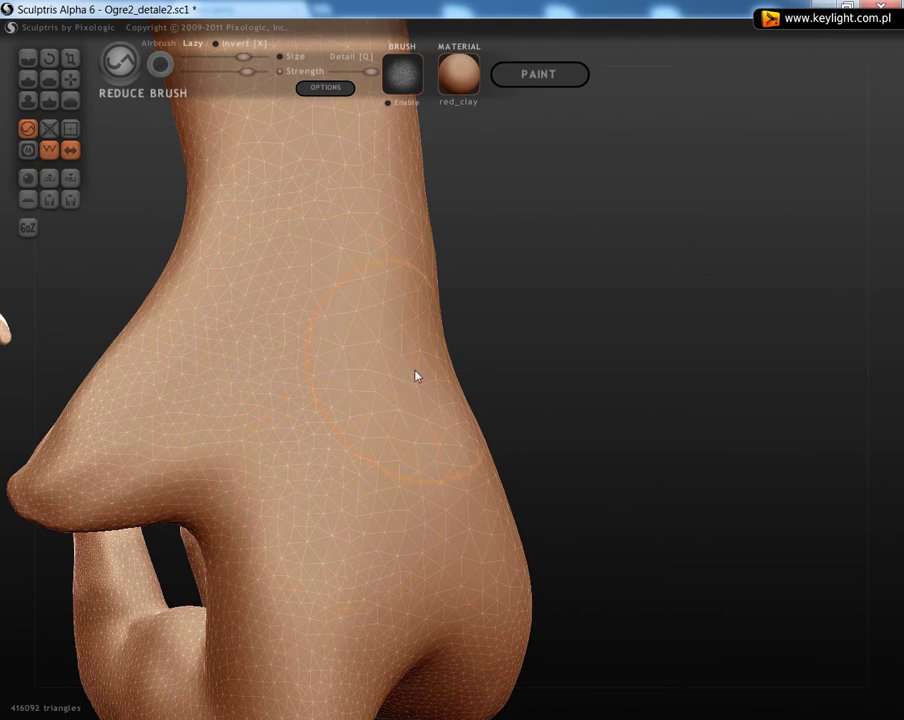
Step: Subdivide the whole ogre mesh and undo the subdivision
{"action": "left_click", "coordinate": [77, 131]}
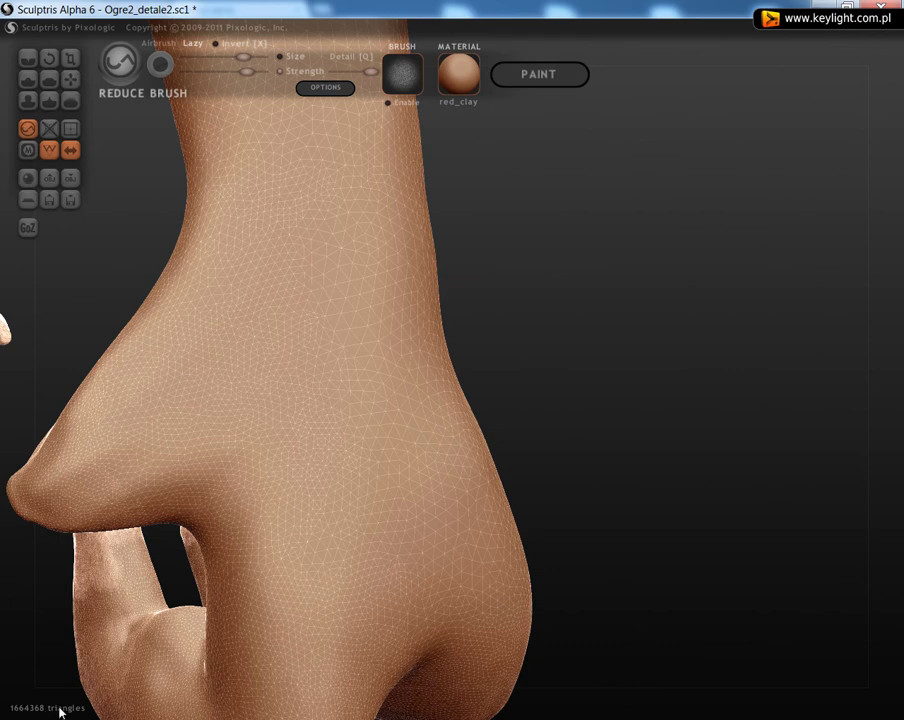
{"action": "key", "text": "ctrl+z"}
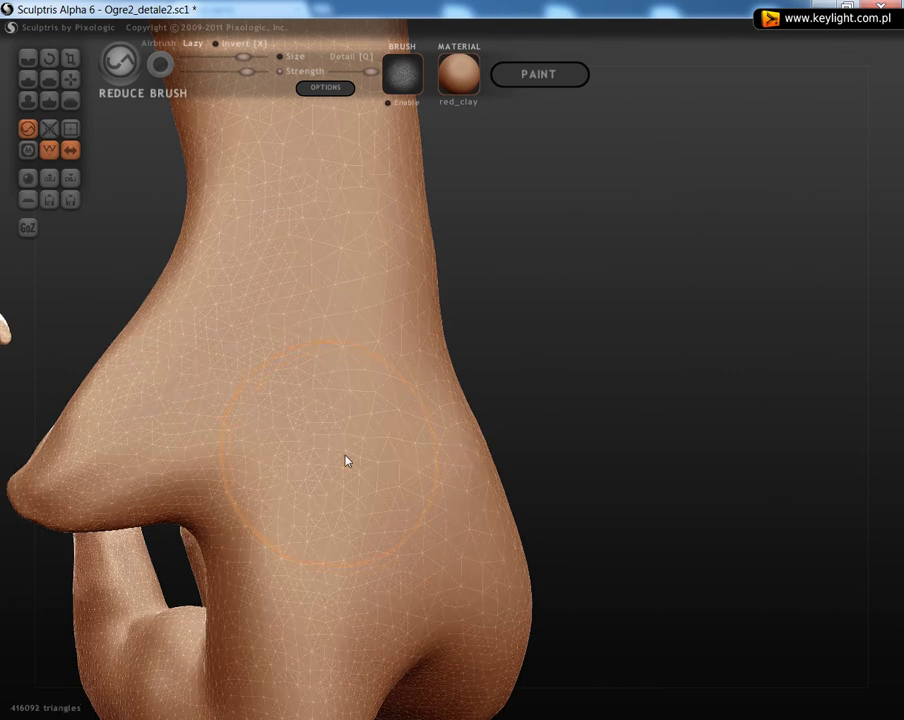